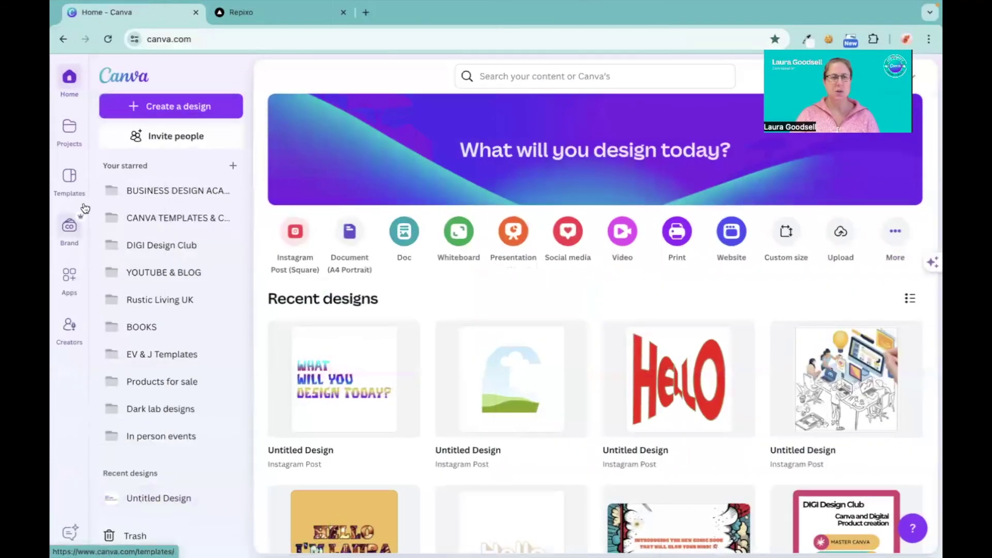
Open the Apps directory from the left rail of the Canva home page
{"action": "left_click", "coordinate": [68, 278]}
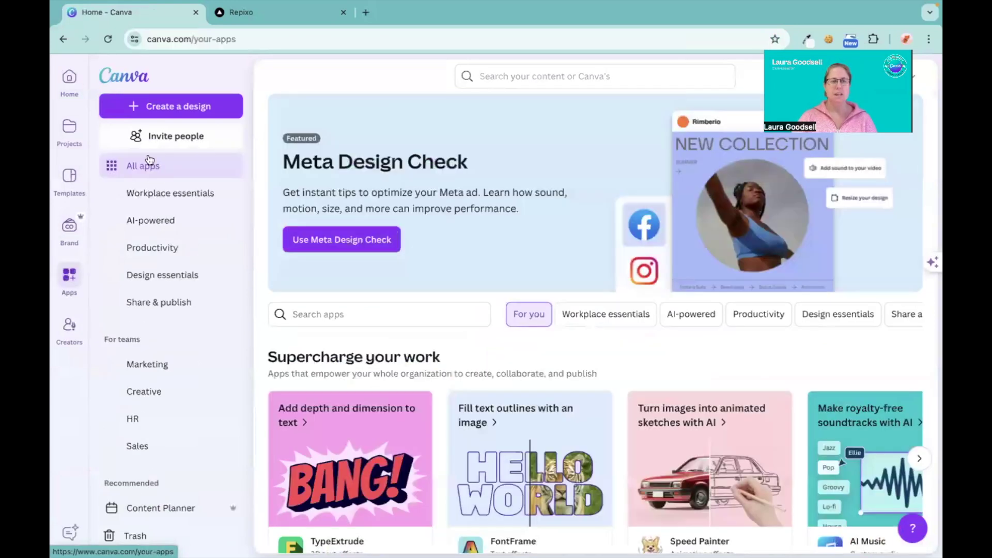
Search the apps for 'SKETCH', pick the Sketch To Life suggestion and view its details
{"action": "left_click", "coordinate": [348, 314]}
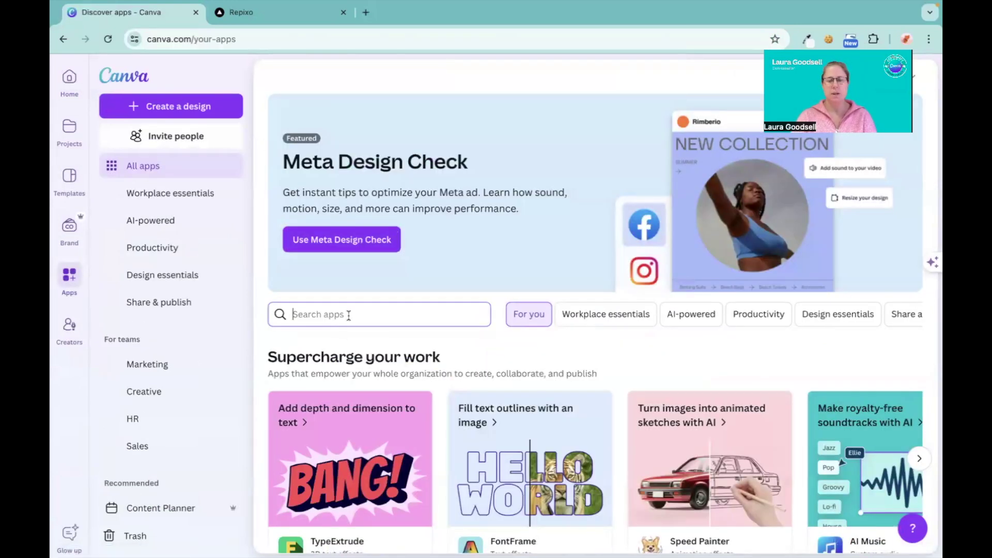
{"action": "type", "text": "SKETCH"}
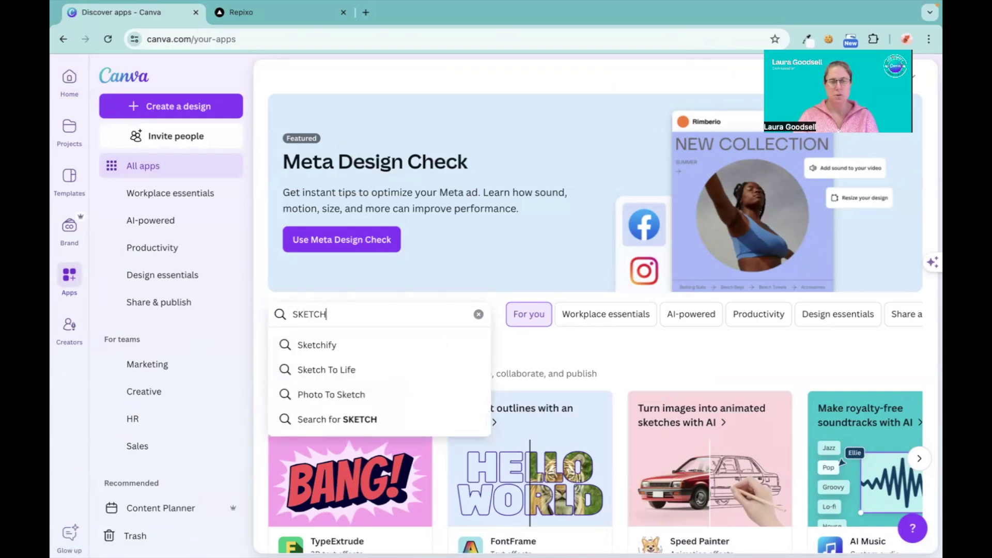
{"action": "key", "text": "Down"}
{"action": "key", "text": "Down"}
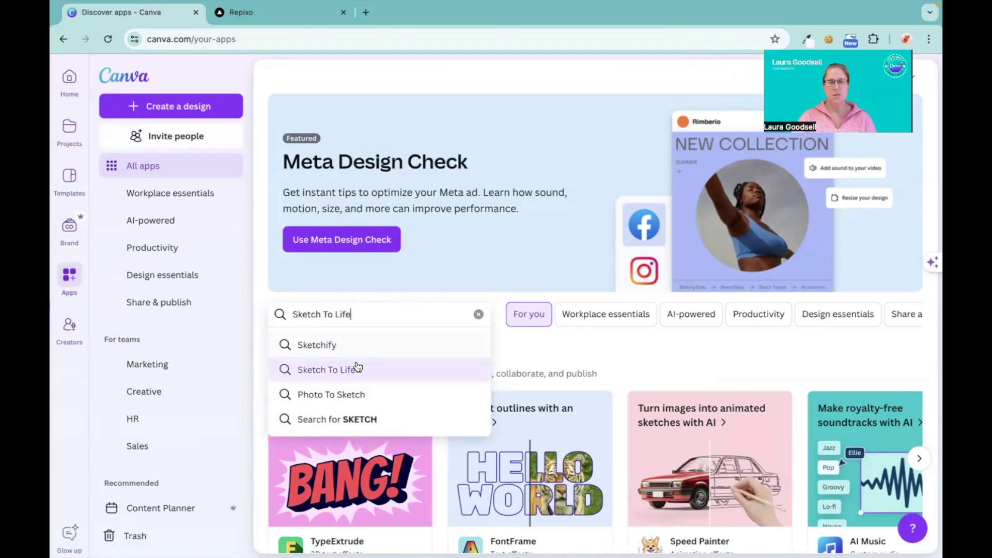
{"action": "left_click", "coordinate": [357, 370]}
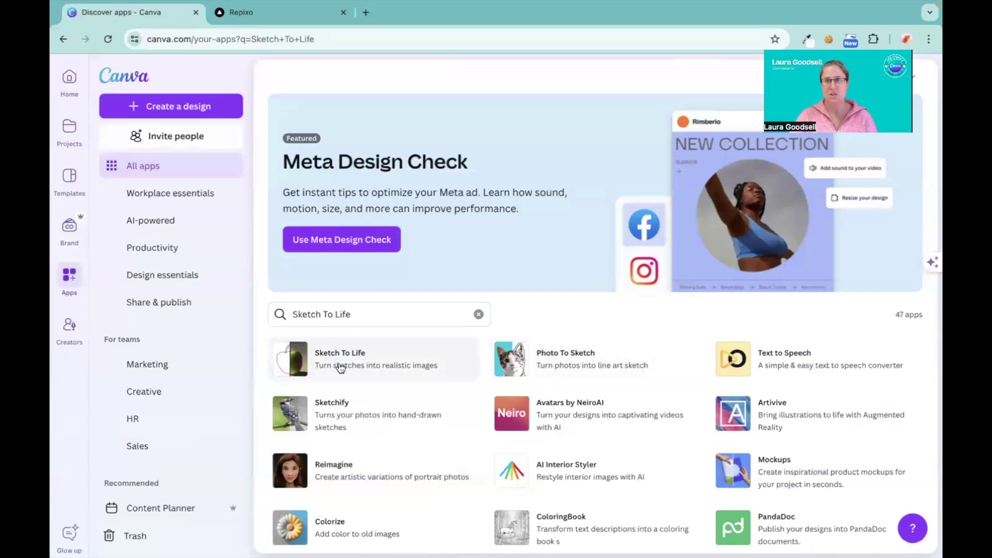
{"action": "left_click", "coordinate": [340, 365]}
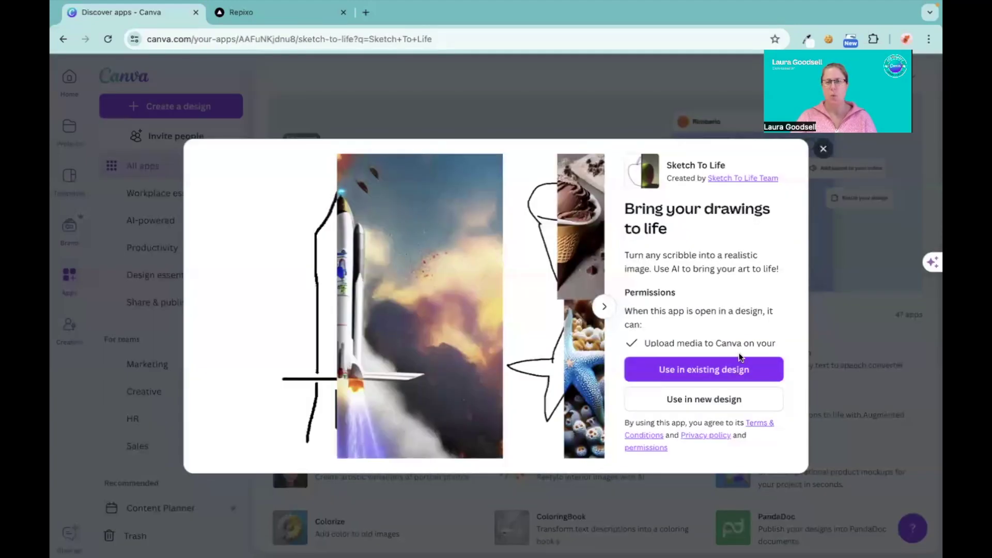
Use Sketch To Life in a new square Instagram Post design
{"action": "left_click", "coordinate": [707, 403]}
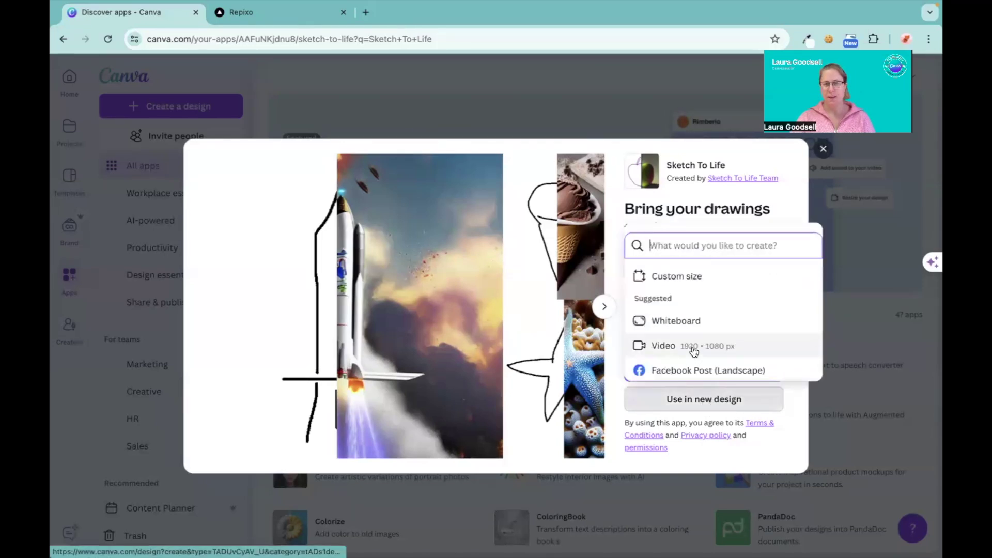
{"action": "scroll", "coordinate": [694, 351], "scroll_direction": "down", "scroll_amount": 2}
{"action": "left_click", "coordinate": [690, 312]}
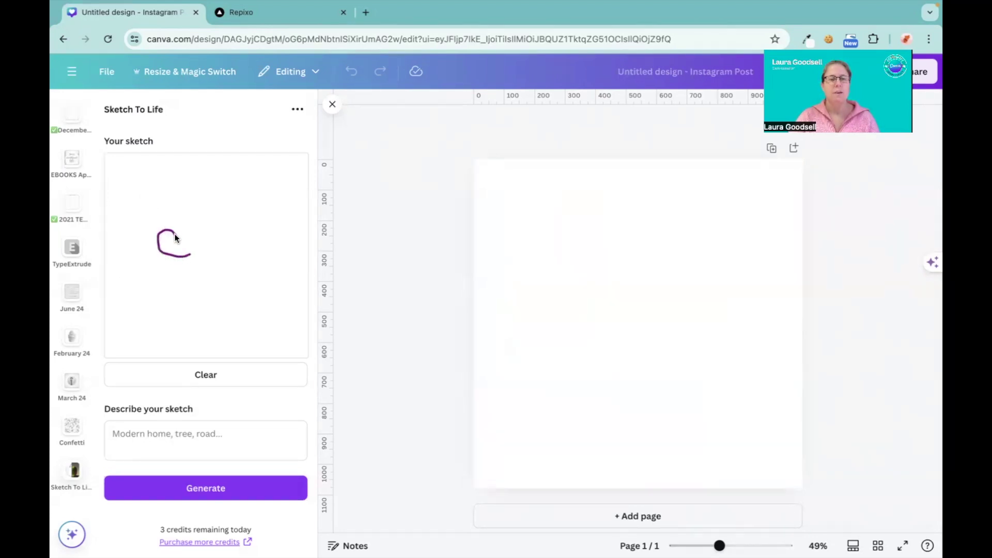
Clear the sketch pad and draw a flower with petals, a stem and two veined leaves
{"action": "left_click", "coordinate": [191, 375]}
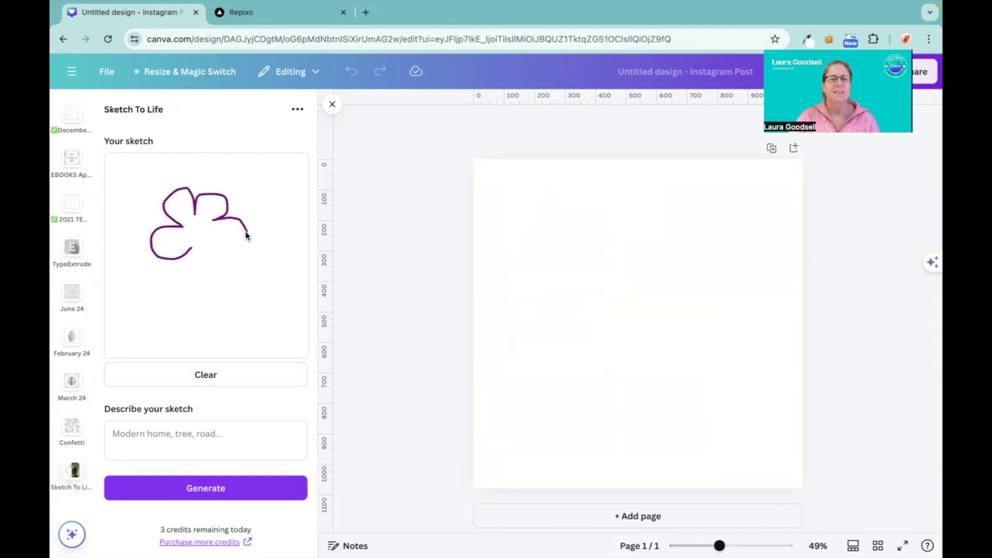
{"action": "left_click_drag", "start_coordinate": [207, 265], "coordinate": [196, 251]}
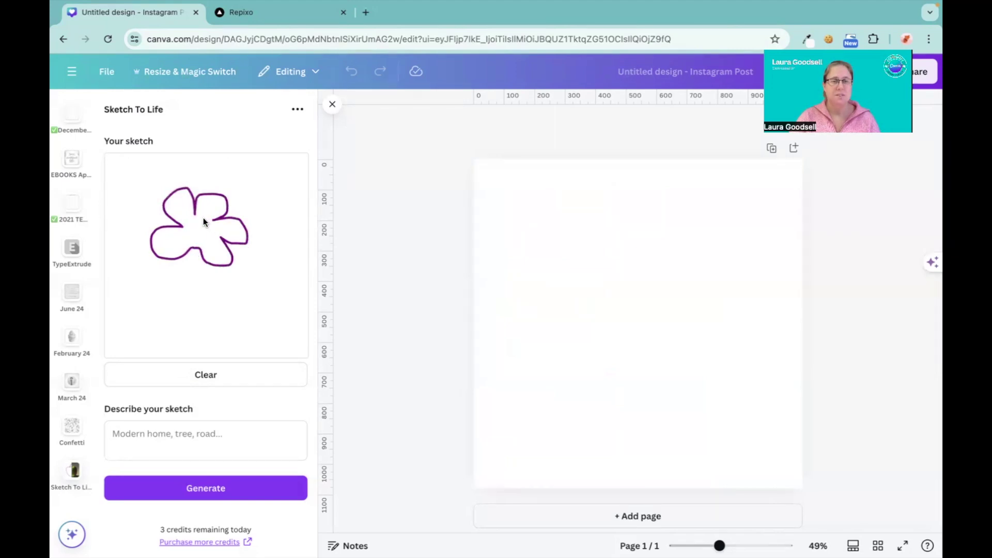
{"action": "mouse_move", "coordinate": [207, 219]}
{"action": "left_mouse_down"}
{"action": "mouse_move", "coordinate": [185, 221]}
{"action": "mouse_move", "coordinate": [189, 239]}
{"action": "left_mouse_up"}
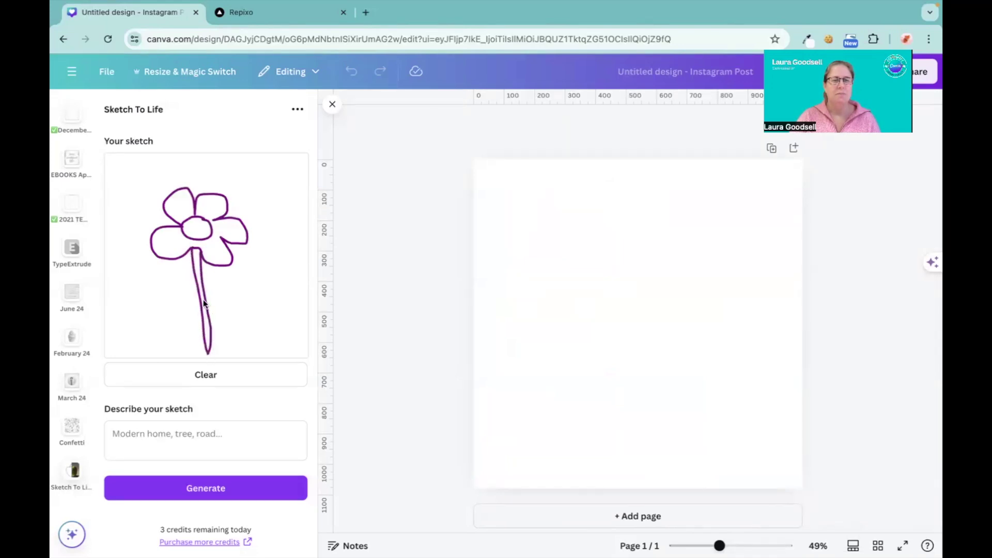
{"action": "left_click_drag", "start_coordinate": [208, 353], "coordinate": [266, 304]}
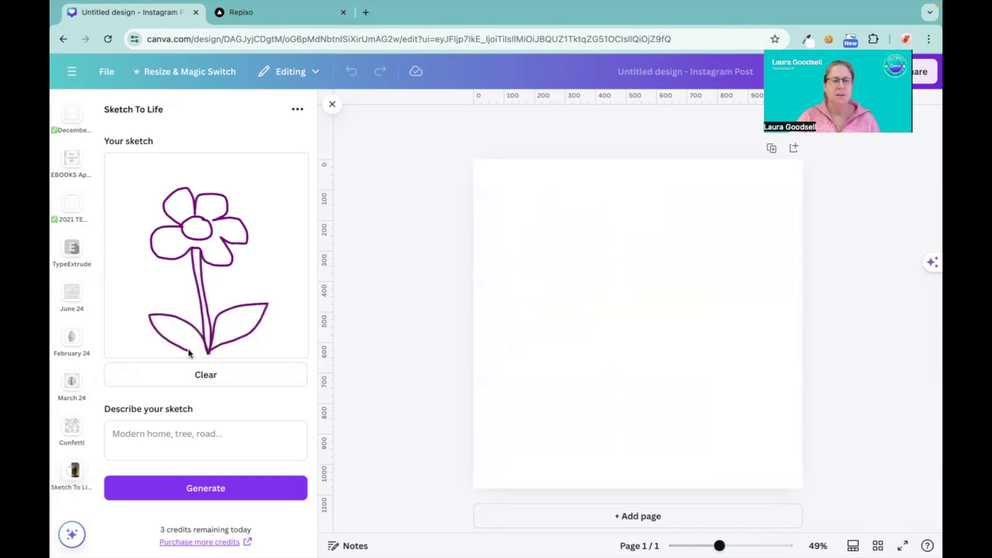
{"action": "left_click_drag", "start_coordinate": [166, 329], "coordinate": [197, 342]}
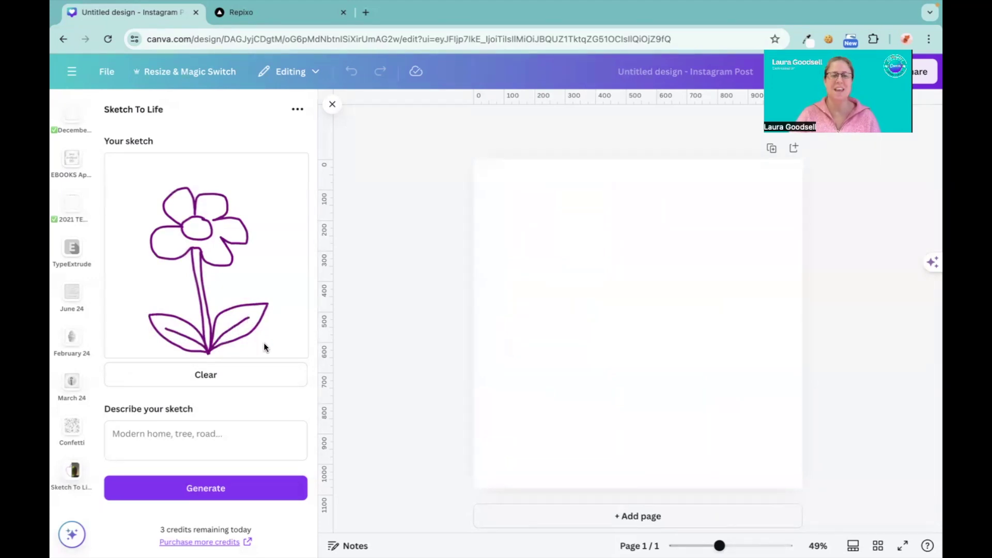
{"action": "left_click", "coordinate": [196, 437]}
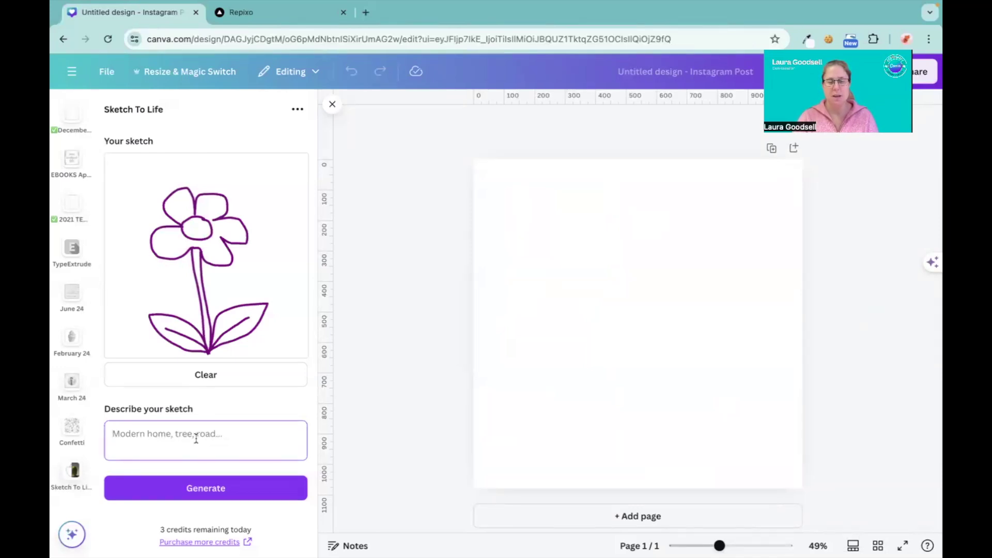
Describe the sketch as 'a single red flower' and generate the image
{"action": "type", "text": "A SINGLE"}
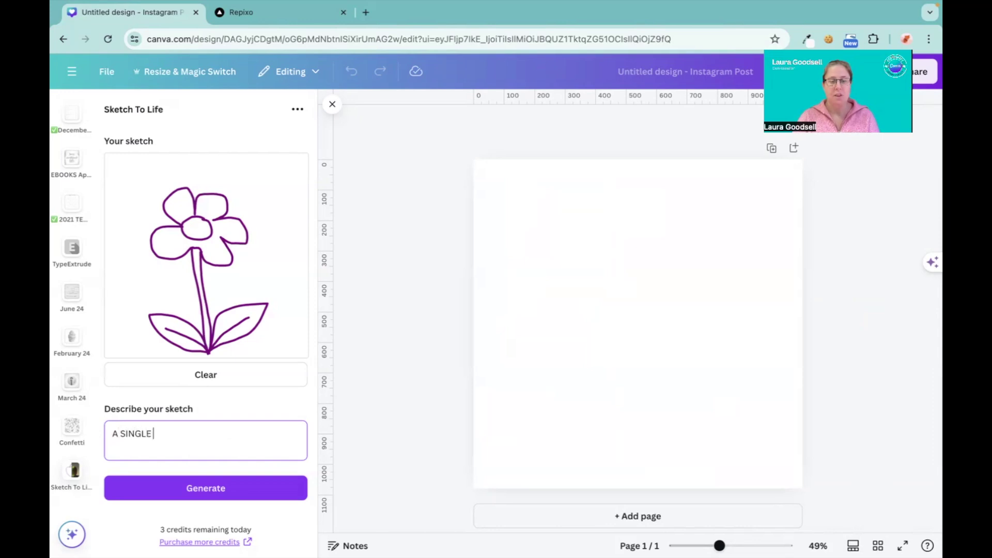
{"action": "key", "text": "BackSpace"}
{"action": "key", "text": "BackSpace"}
{"action": "key", "text": "BackSpace"}
{"action": "key", "text": "BackSpace"}
{"action": "key", "text": "BackSpace"}
{"action": "key", "text": "BackSpace"}
{"action": "key", "text": "BackSpace"}
{"action": "key", "text": "BackSpace"}
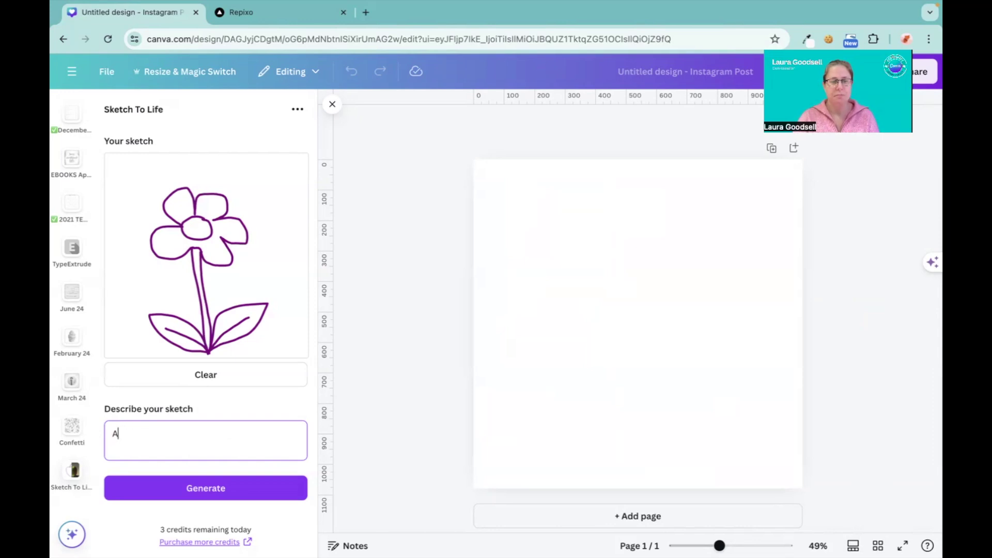
{"action": "type", "text": "a s"}
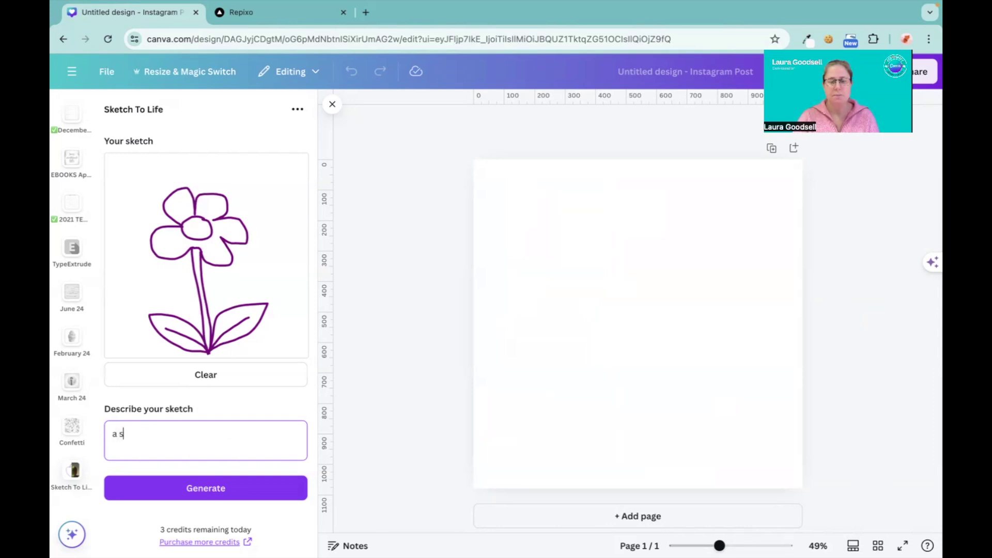
{"action": "type", "text": "ingle red "}
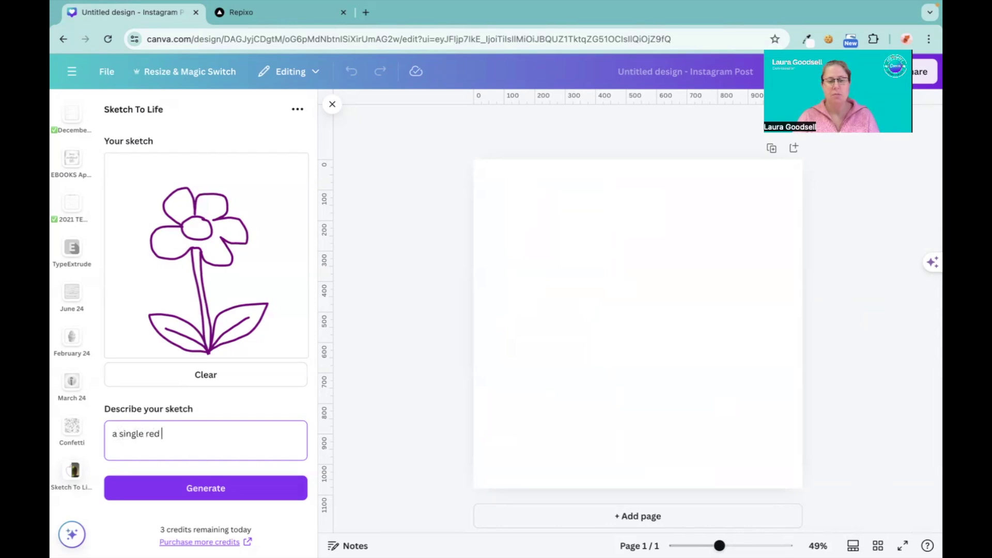
{"action": "type", "text": "flower"}
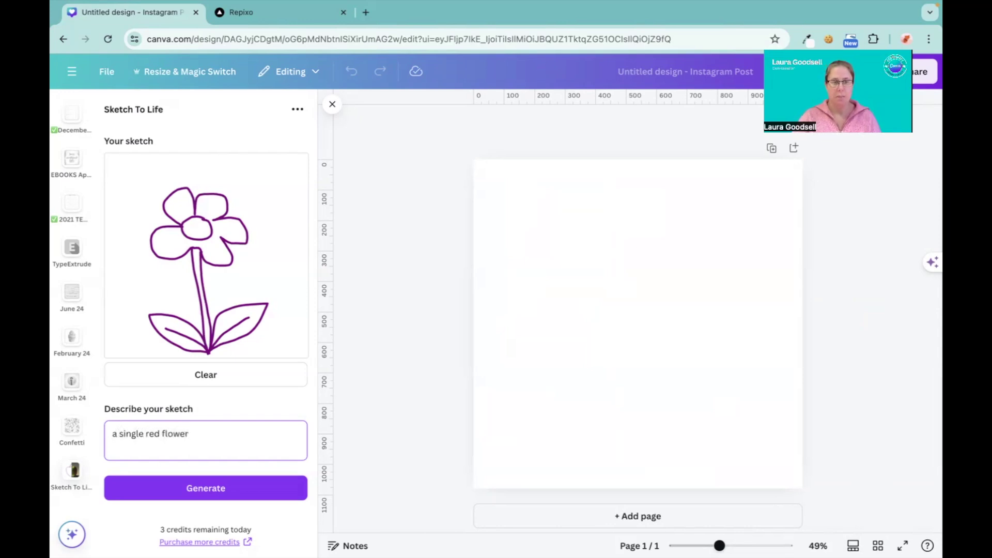
{"action": "left_click", "coordinate": [196, 489]}
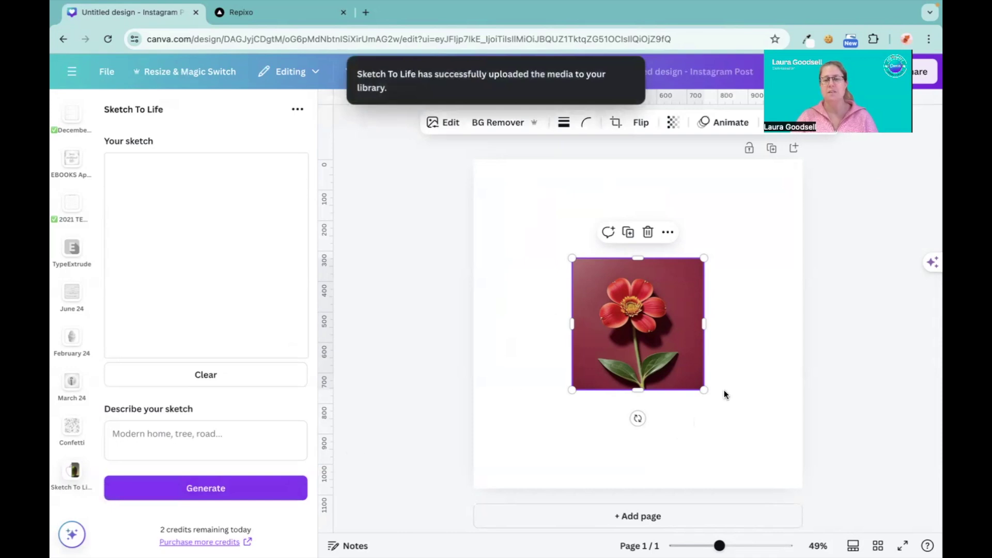
Enlarge the red flower image and centre it so it fills most of the page
{"action": "left_click_drag", "start_coordinate": [704, 389], "coordinate": [784, 472]}
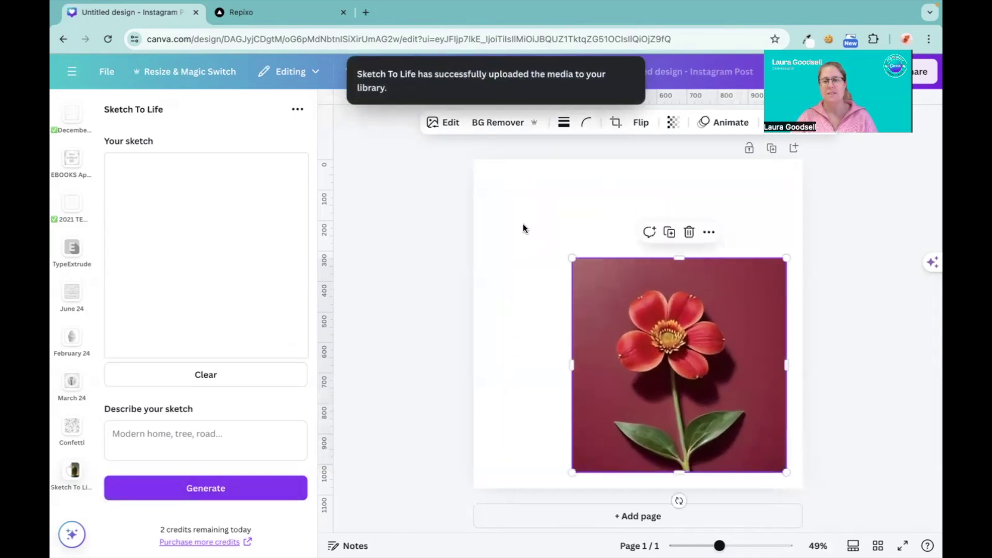
{"action": "left_click_drag", "start_coordinate": [629, 310], "coordinate": [606, 259]}
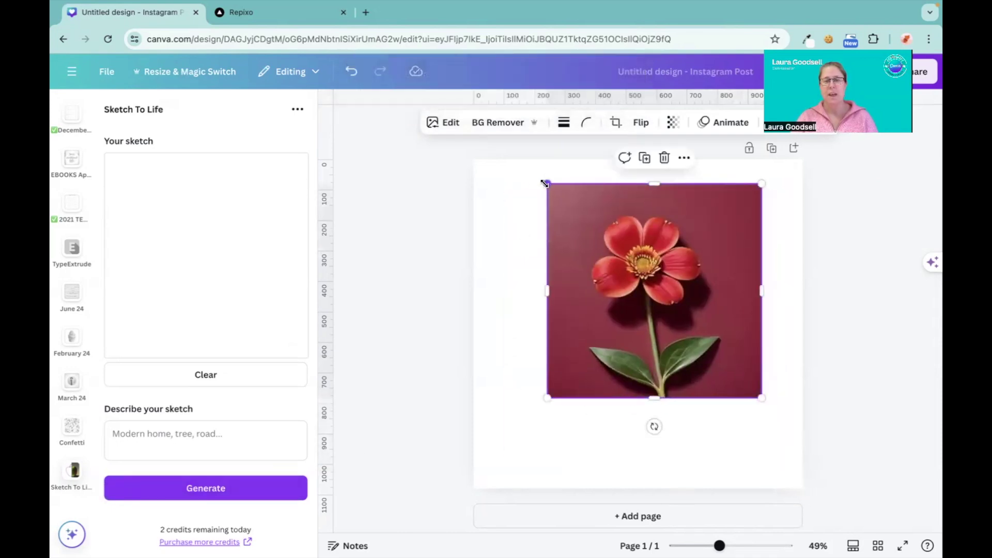
{"action": "left_click_drag", "start_coordinate": [547, 184], "coordinate": [528, 162]}
{"action": "left_click_drag", "start_coordinate": [759, 397], "coordinate": [779, 434]}
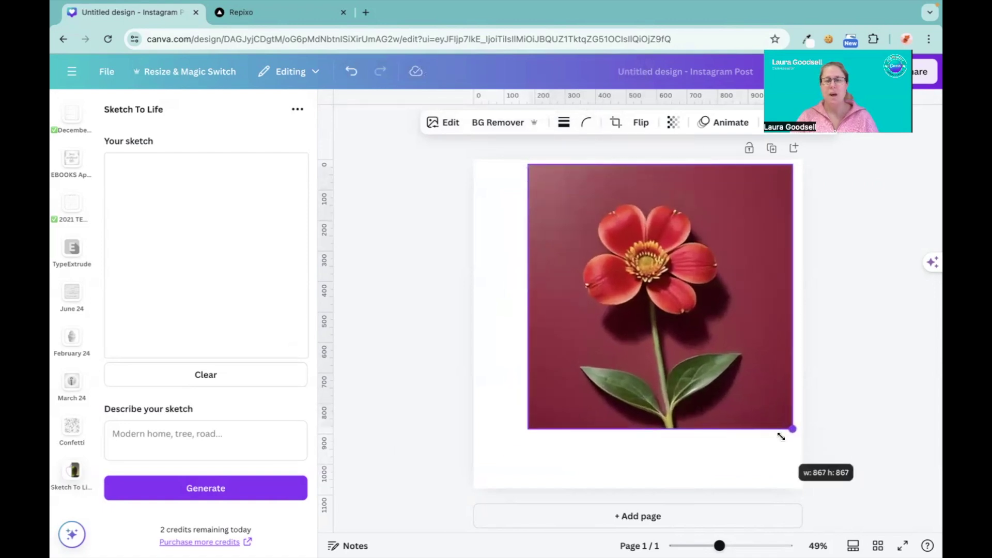
{"action": "mouse_move", "coordinate": [698, 337]}
{"action": "left_mouse_down"}
{"action": "mouse_move", "coordinate": [693, 362]}
{"action": "mouse_move", "coordinate": [680, 361]}
{"action": "left_mouse_up"}
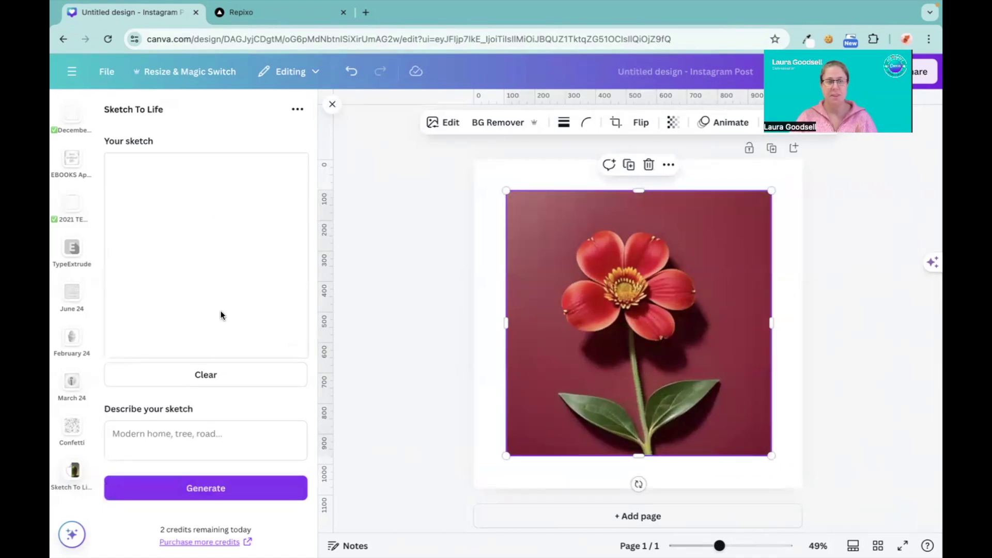
{"action": "left_click", "coordinate": [184, 428]}
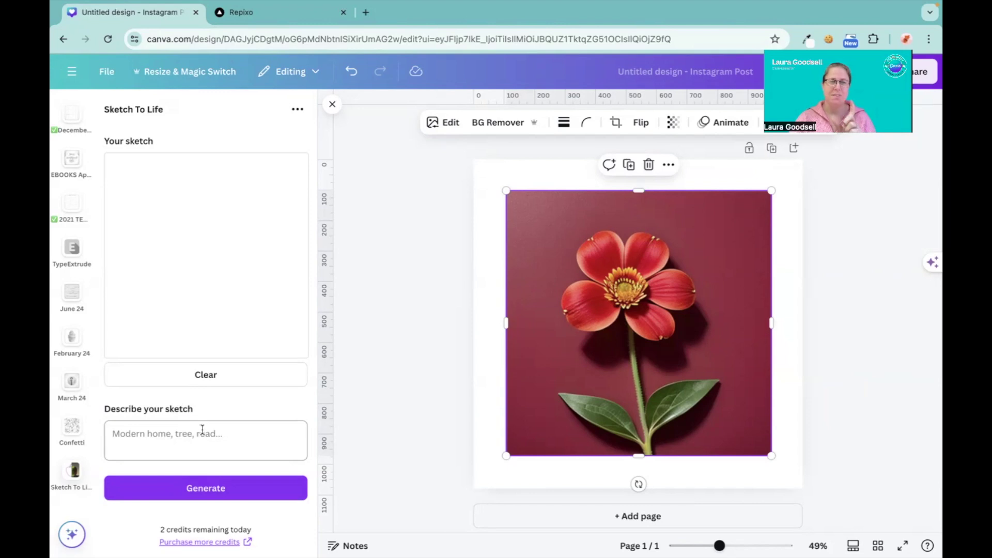
Return to Home, search the Apps directory for 'sketch', and open Photo To Sketch's details
{"action": "left_click", "coordinate": [72, 72]}
{"action": "left_click", "coordinate": [72, 76]}
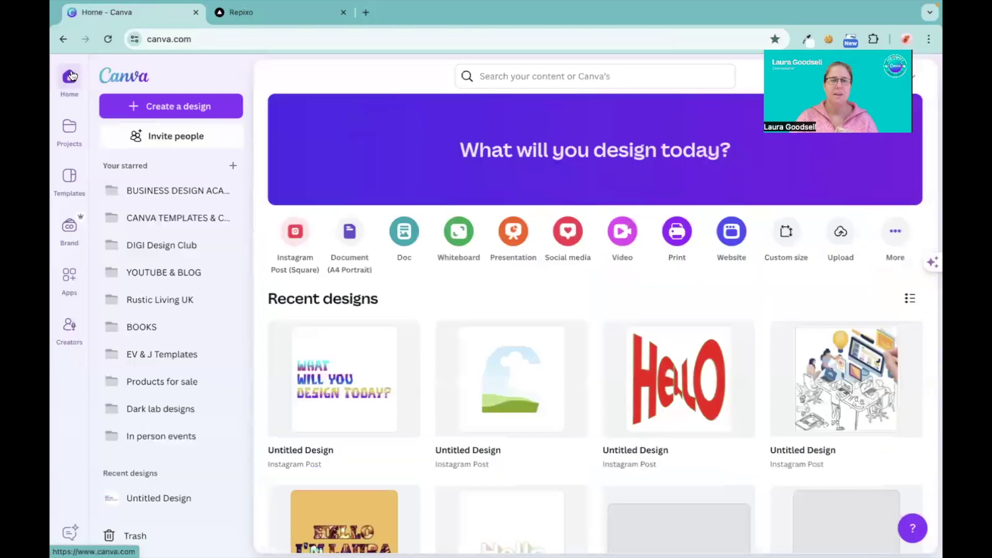
{"action": "left_click", "coordinate": [70, 275]}
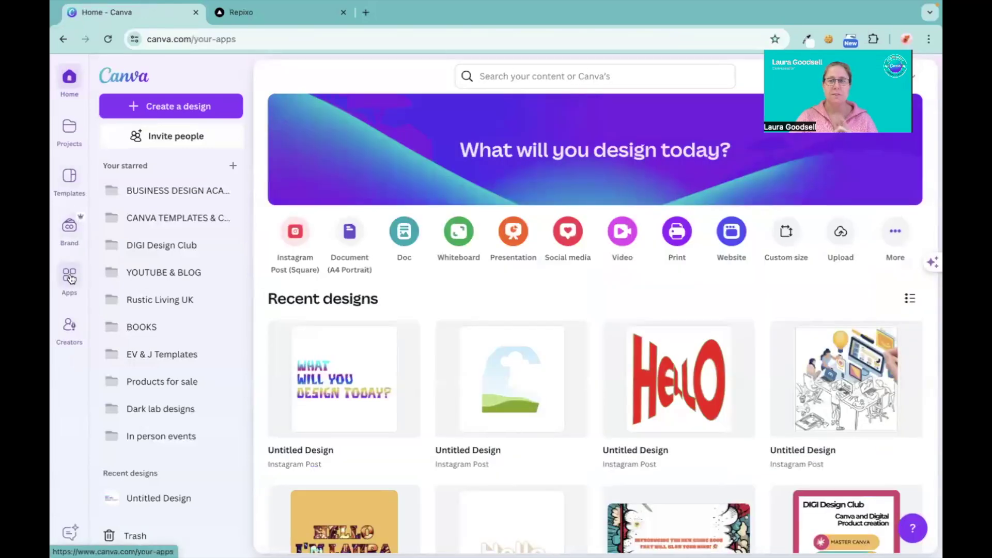
{"action": "left_click", "coordinate": [431, 307]}
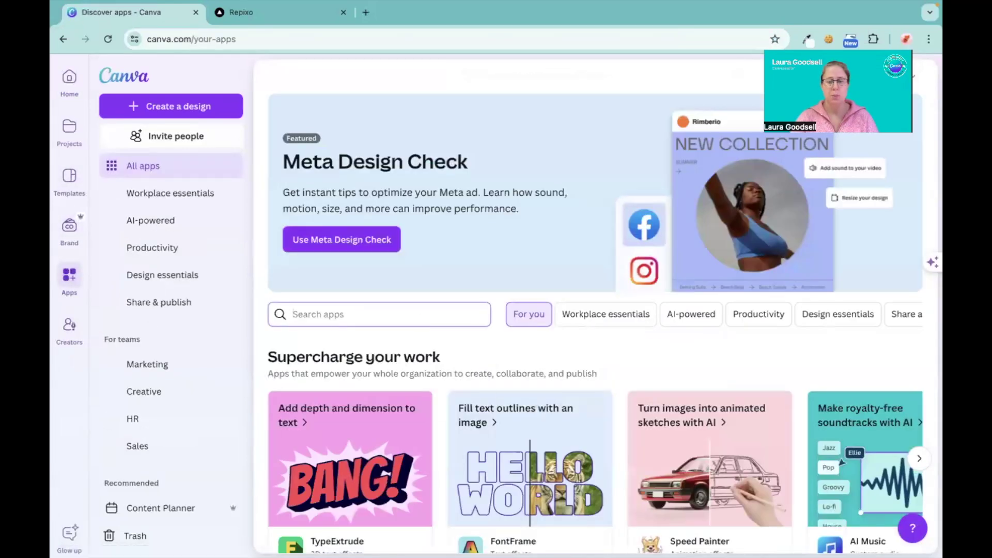
{"action": "type", "text": "sket"}
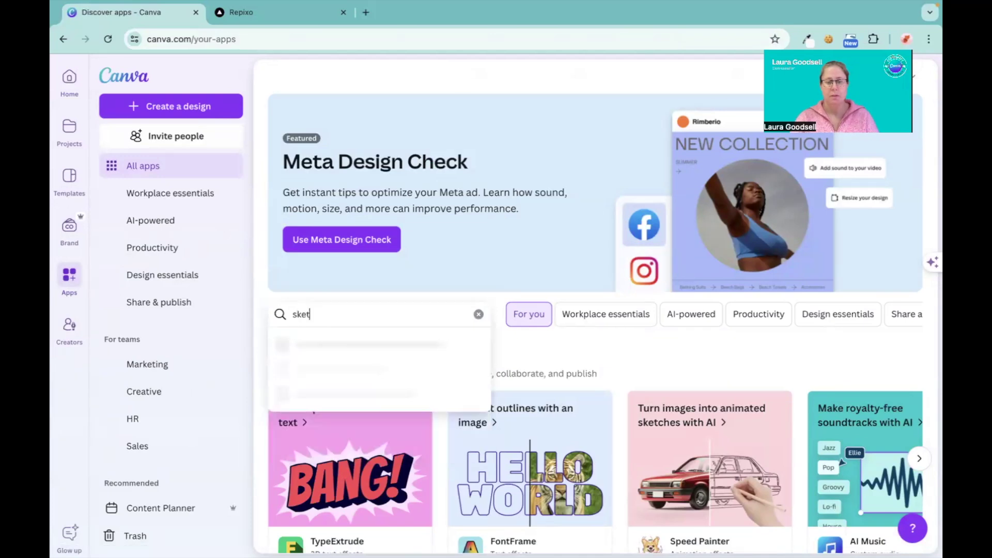
{"action": "type", "text": "ch"}
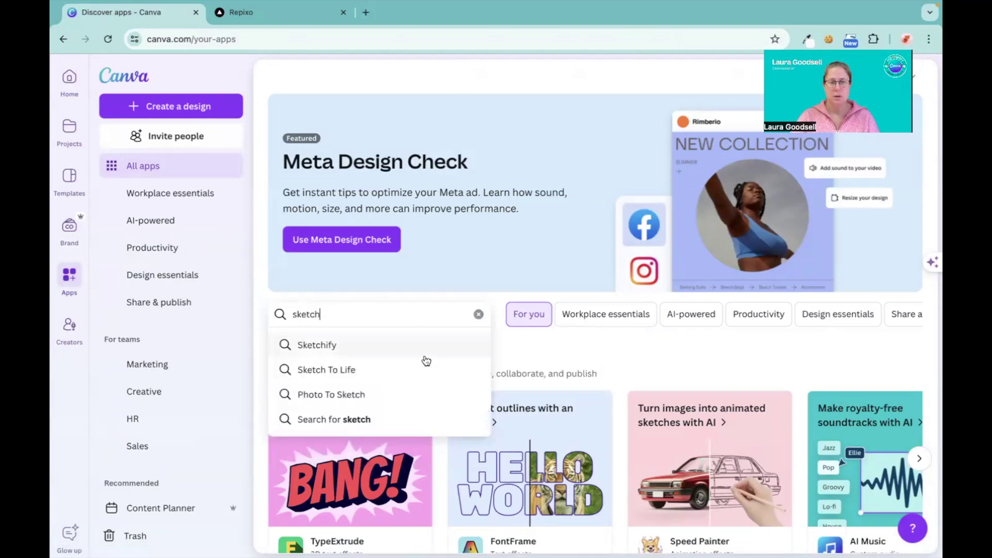
{"action": "left_click", "coordinate": [404, 371]}
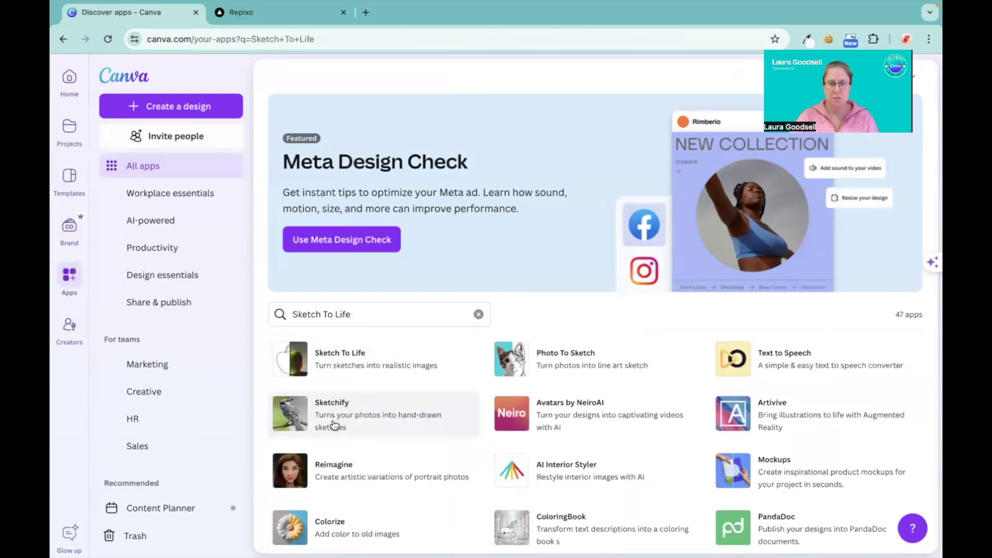
{"action": "left_click", "coordinate": [572, 365]}
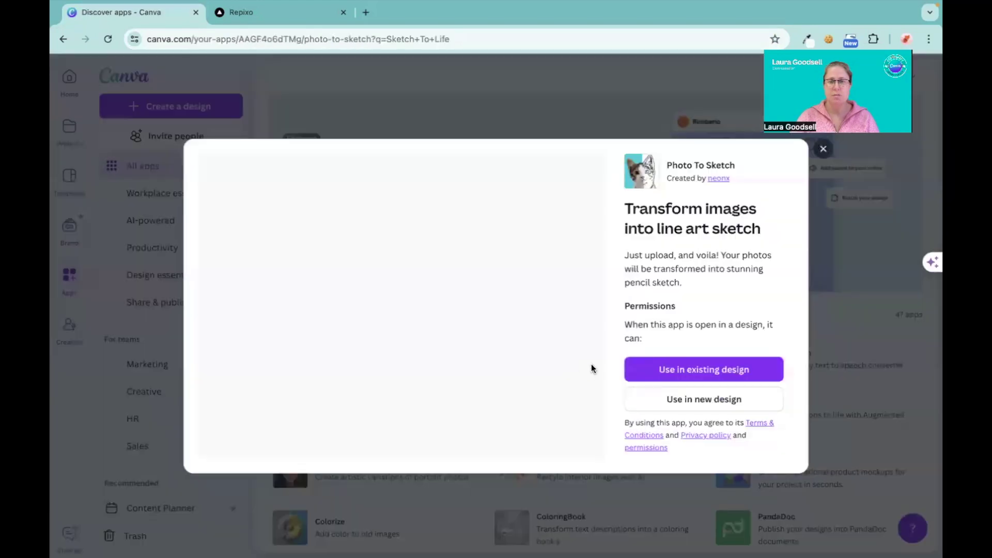
Use Photo To Sketch in a new Instagram Post design and choose to upload a photo
{"action": "left_click", "coordinate": [706, 401]}
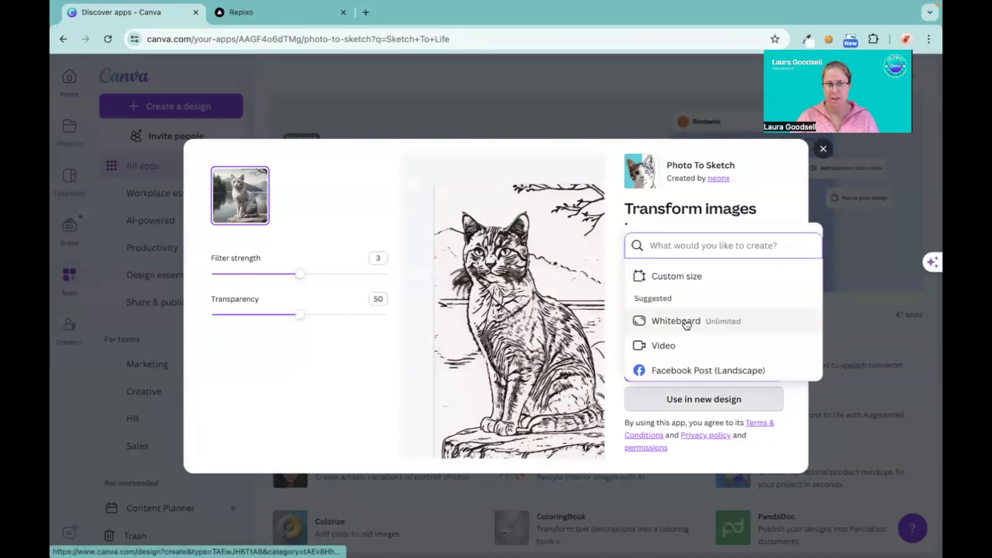
{"action": "scroll", "coordinate": [687, 323], "scroll_direction": "down", "scroll_amount": 1}
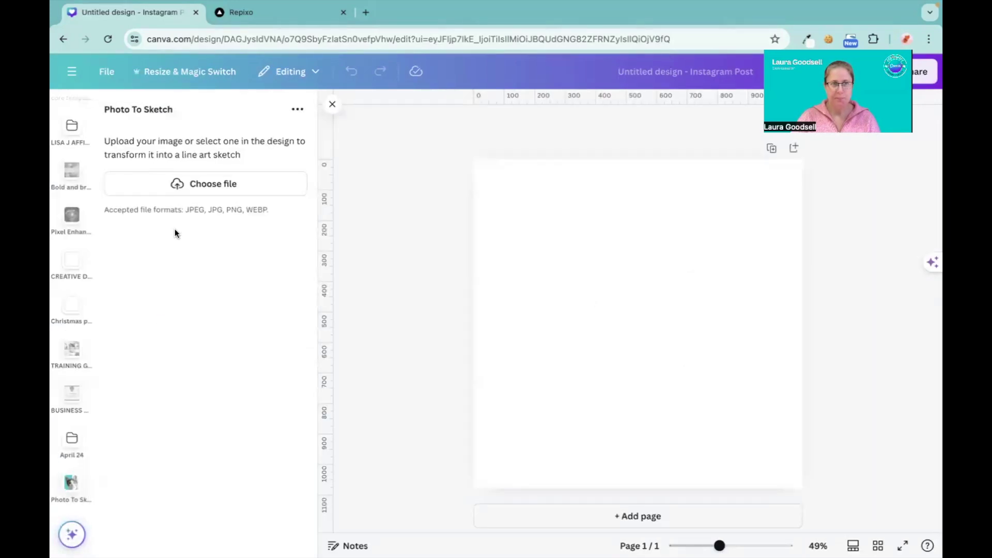
{"action": "left_click", "coordinate": [210, 185]}
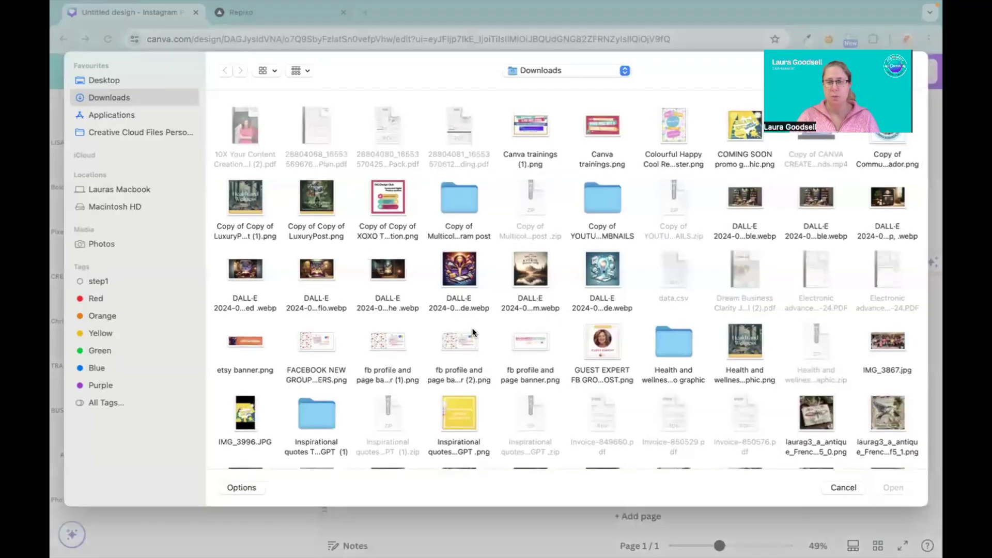
Load the digital detox forest illustration from Downloads into Photo To Sketch
{"action": "scroll", "coordinate": [454, 305], "scroll_direction": "down", "scroll_amount": 5}
{"action": "scroll", "coordinate": [473, 332], "scroll_direction": "down", "scroll_amount": 8}
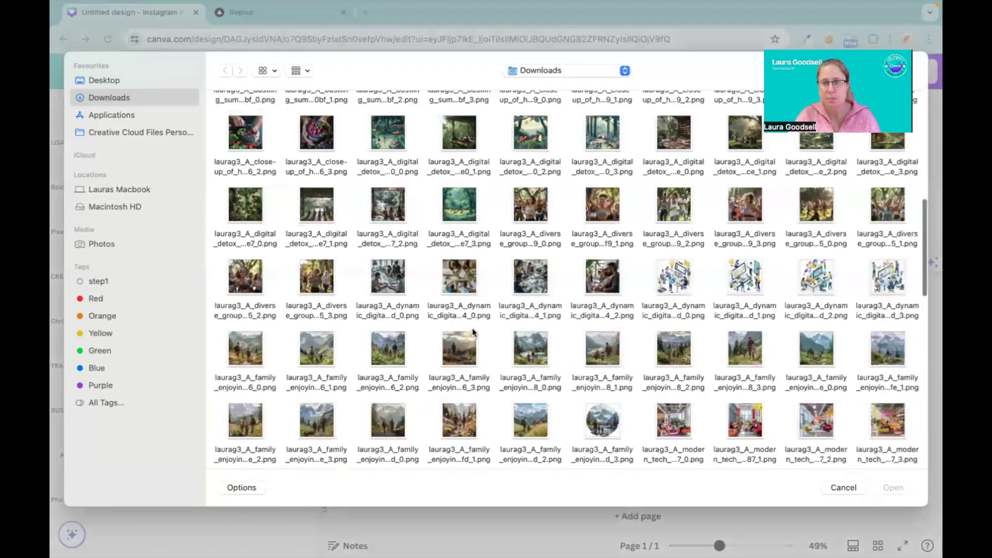
{"action": "scroll", "coordinate": [473, 332], "scroll_direction": "up", "scroll_amount": 2}
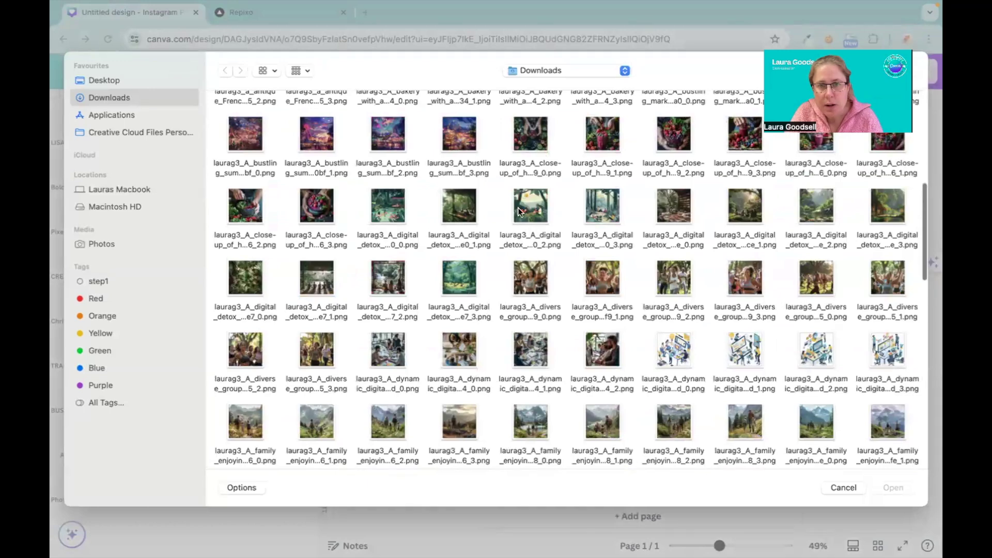
{"action": "left_click", "coordinate": [531, 205]}
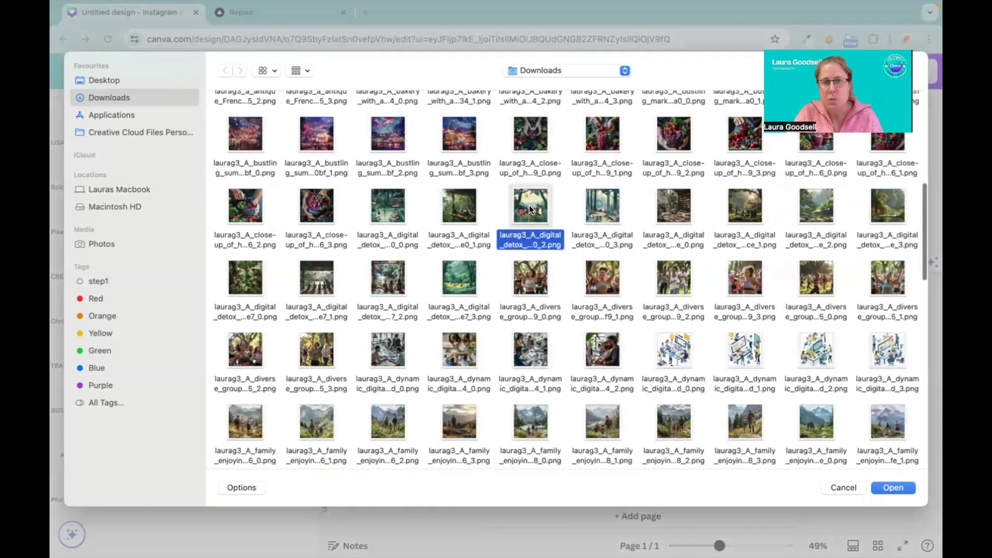
{"action": "left_click", "coordinate": [894, 488]}
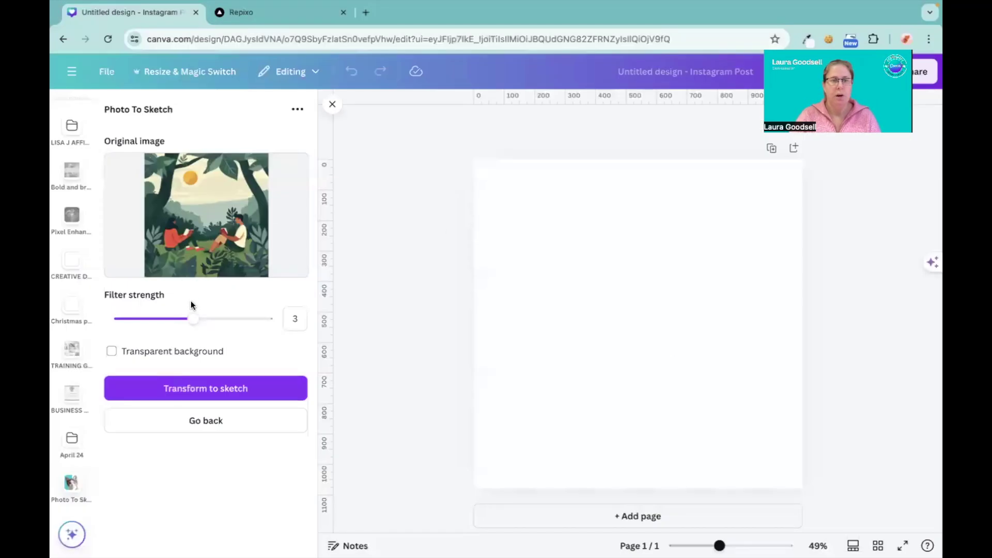
Keep filter strength 3 with an opaque background and transform the image into line art
{"action": "mouse_move", "coordinate": [193, 319]}
{"action": "left_mouse_down"}
{"action": "mouse_move", "coordinate": [233, 320]}
{"action": "mouse_move", "coordinate": [193, 323]}
{"action": "left_mouse_up"}
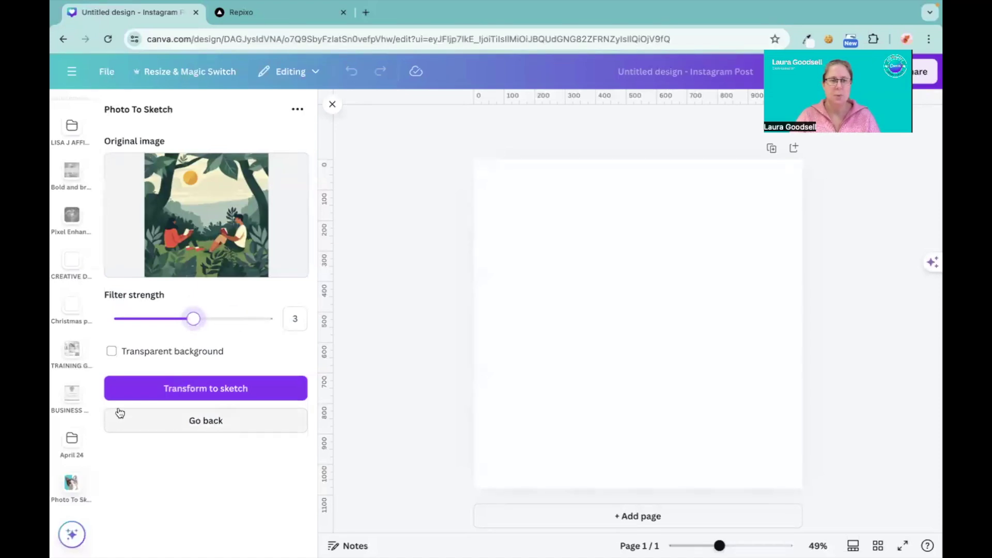
{"action": "left_click", "coordinate": [113, 352]}
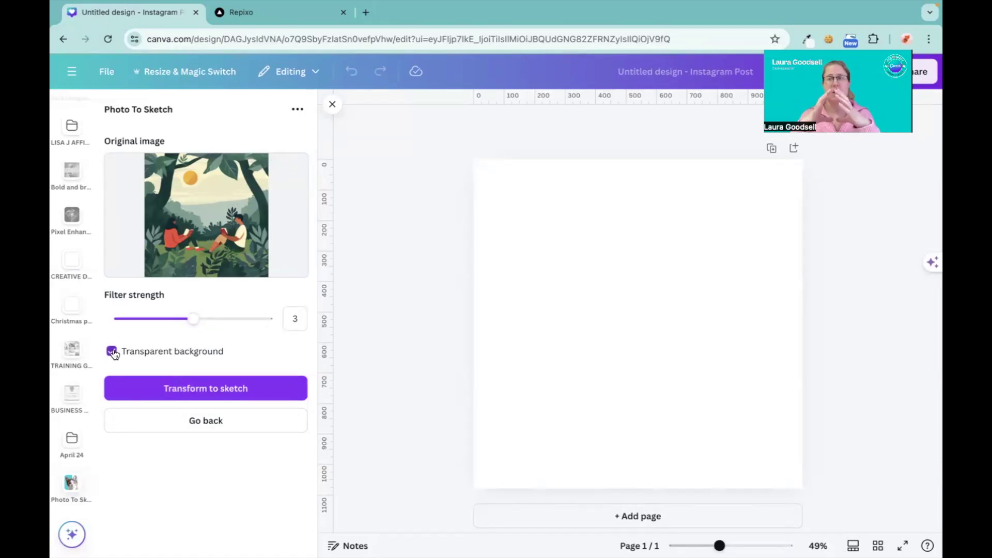
{"action": "left_click", "coordinate": [113, 352]}
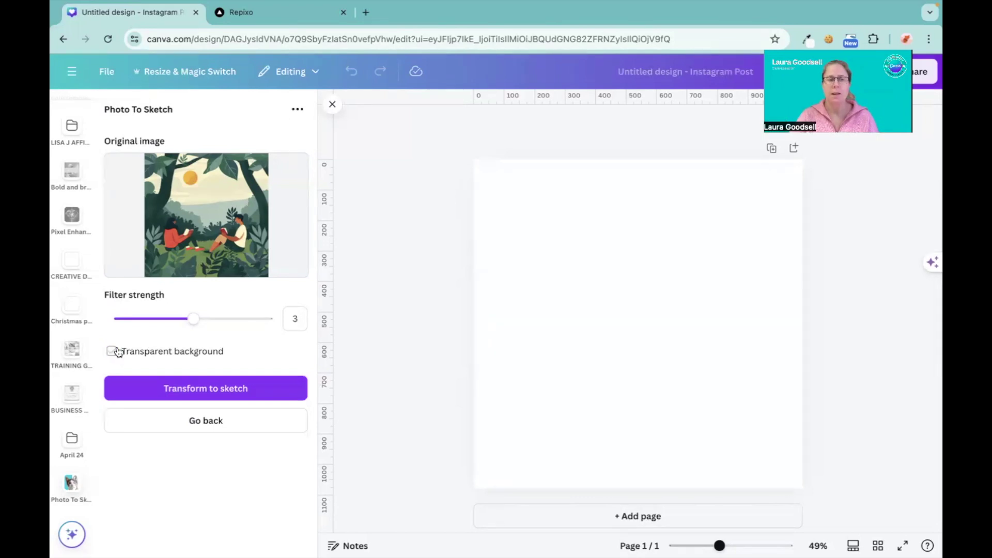
{"action": "left_click", "coordinate": [213, 388]}
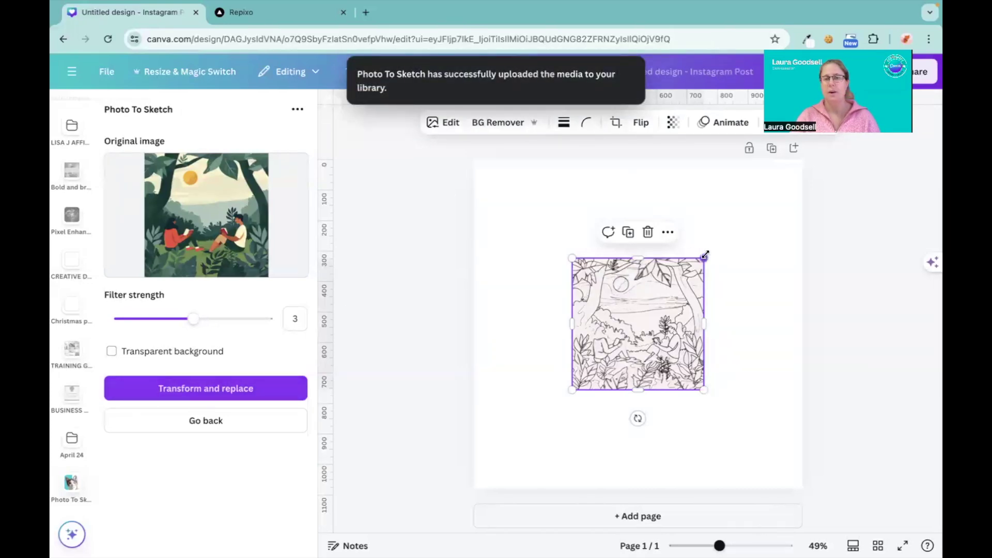
Enlarge the line-art sketch to about 1,007 px, centre it, and set it as the page background
{"action": "mouse_move", "coordinate": [704, 258]}
{"action": "left_mouse_down"}
{"action": "mouse_move", "coordinate": [748, 187]}
{"action": "mouse_move", "coordinate": [803, 160]}
{"action": "left_mouse_up"}
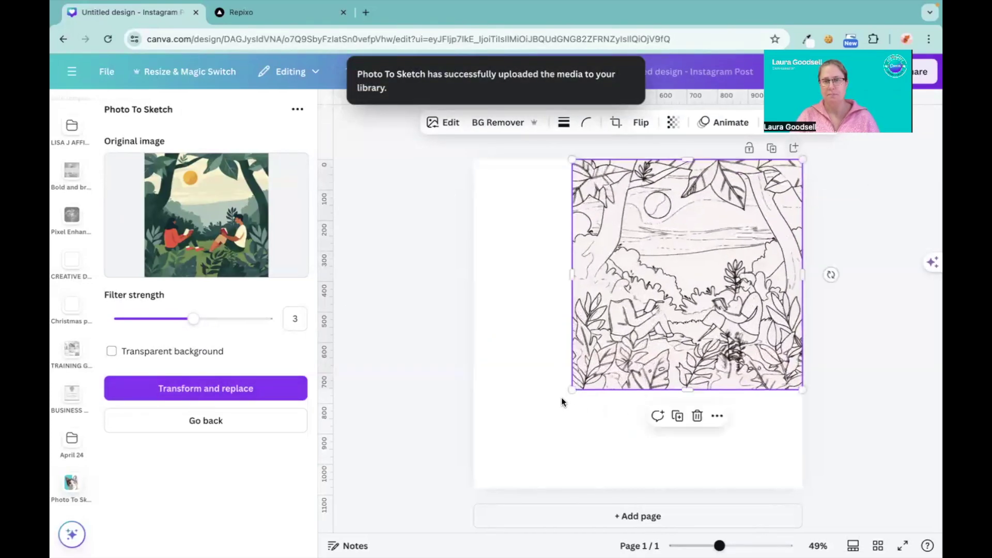
{"action": "left_click_drag", "start_coordinate": [571, 390], "coordinate": [488, 486]}
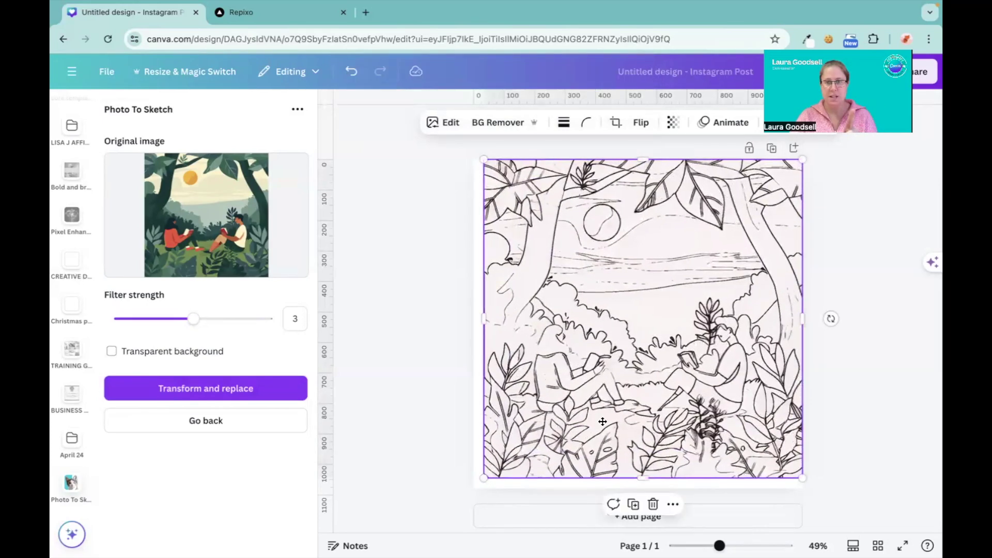
{"action": "left_click_drag", "start_coordinate": [603, 422], "coordinate": [597, 422]}
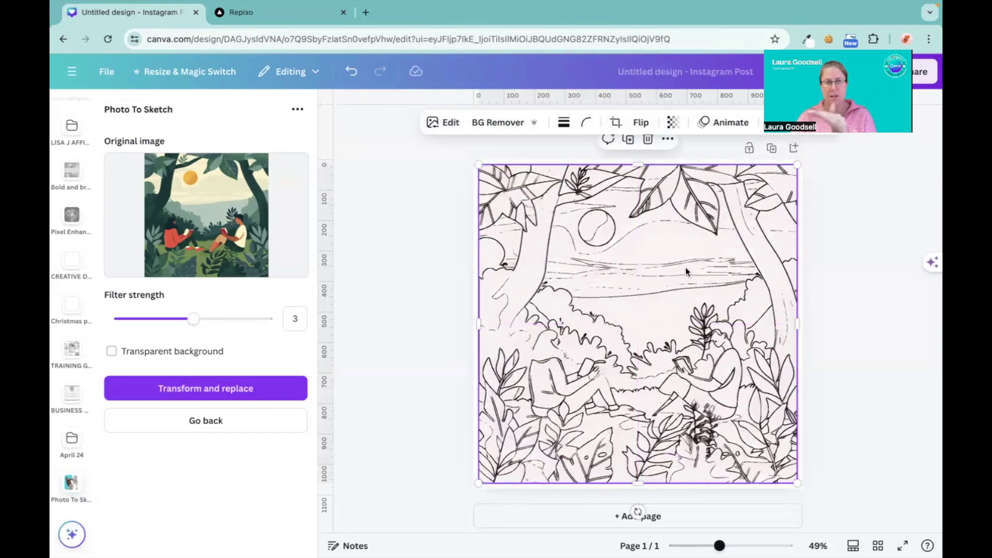
{"action": "right_click", "coordinate": [663, 408]}
{"action": "left_click", "coordinate": [722, 495]}
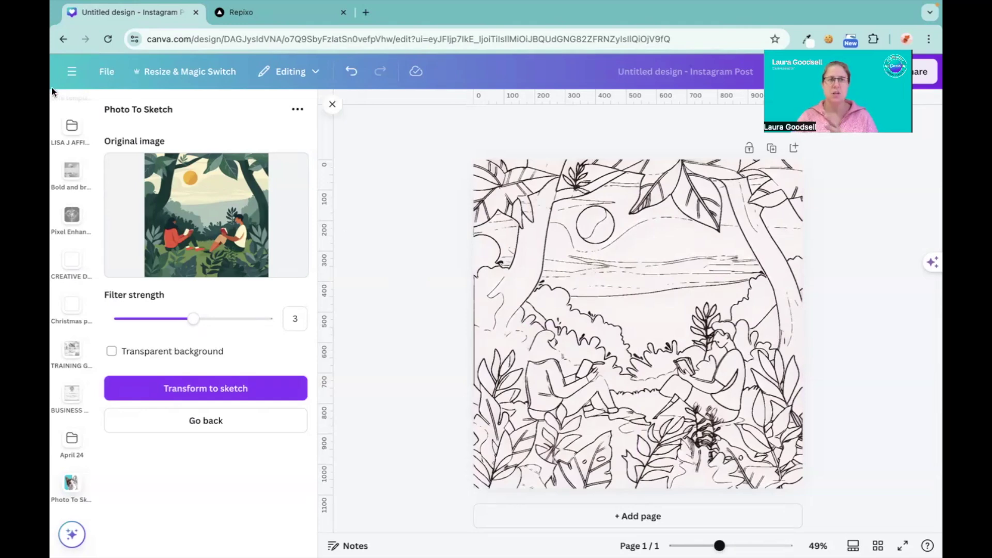
Return to the Canva home page and go to the Apps directory
{"action": "left_click", "coordinate": [72, 71]}
{"action": "left_click", "coordinate": [72, 75]}
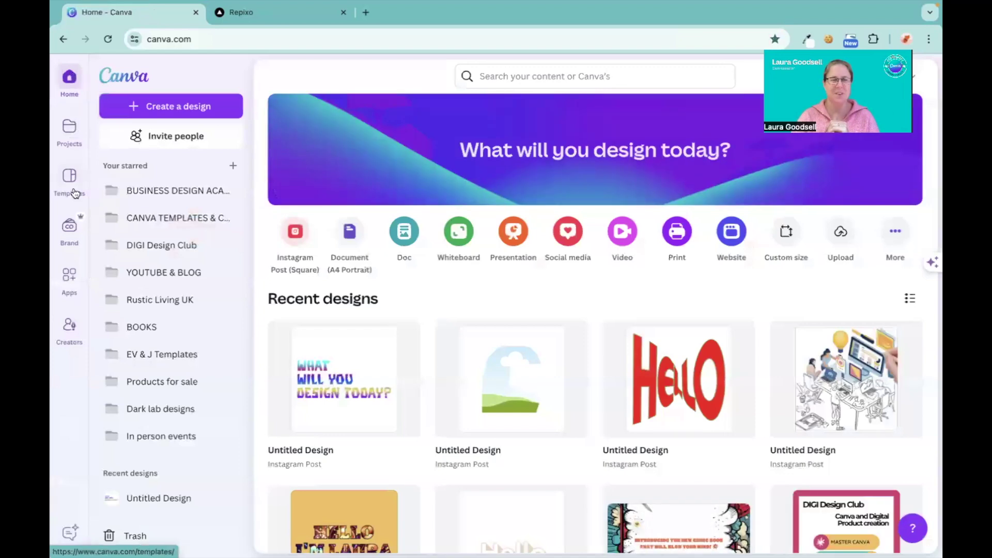
{"action": "left_click", "coordinate": [75, 284]}
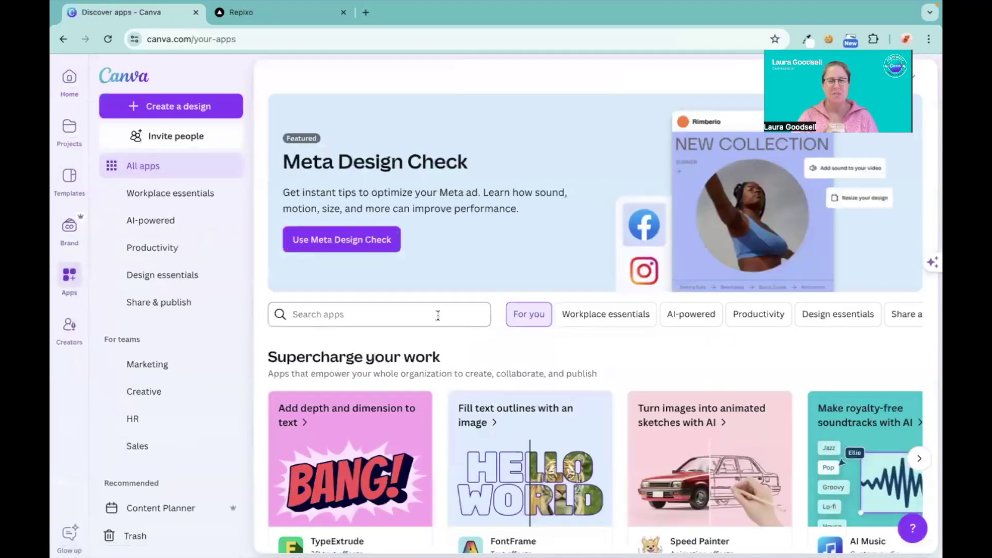
Search apps for 'sketch' via the Sketch To Life suggestion and open Sketchify's details
{"action": "left_click", "coordinate": [436, 314]}
{"action": "type", "text": "sketch"}
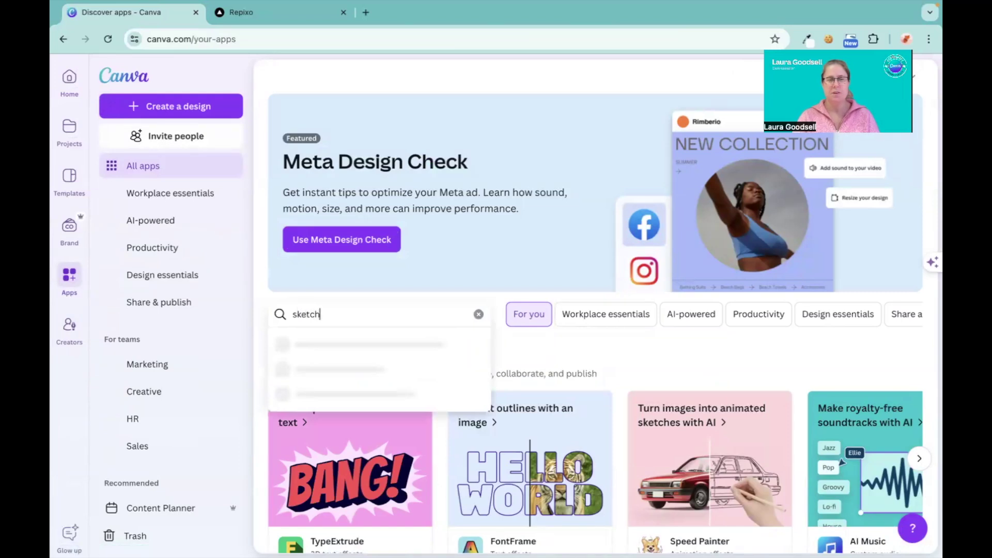
{"action": "left_click", "coordinate": [403, 372]}
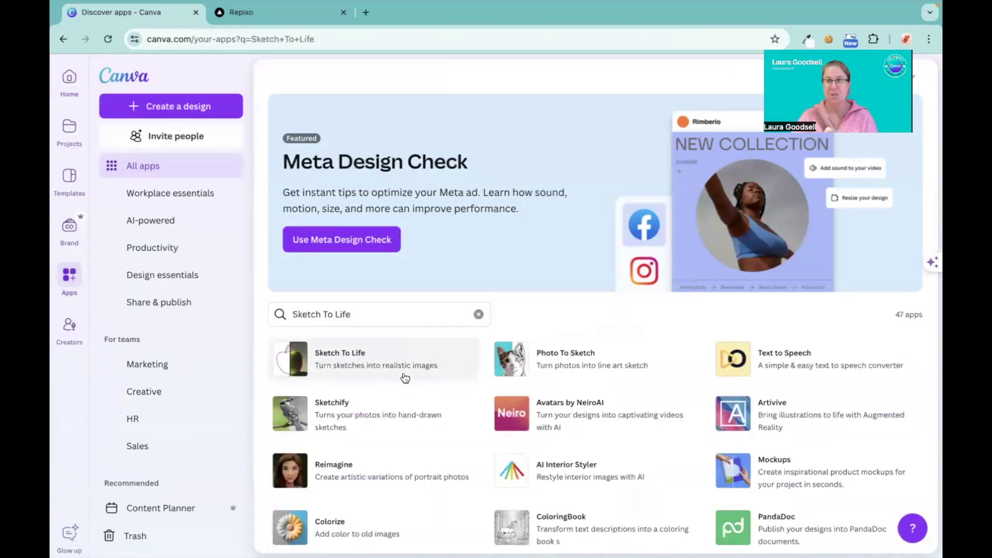
{"action": "left_click", "coordinate": [367, 425]}
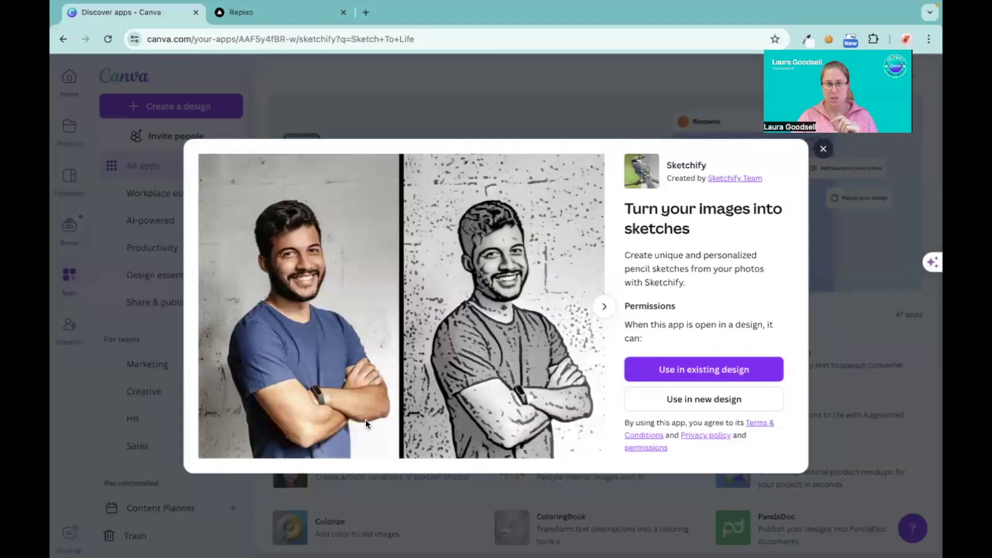
Use Sketchify in a new square Instagram Post design
{"action": "left_click", "coordinate": [739, 403]}
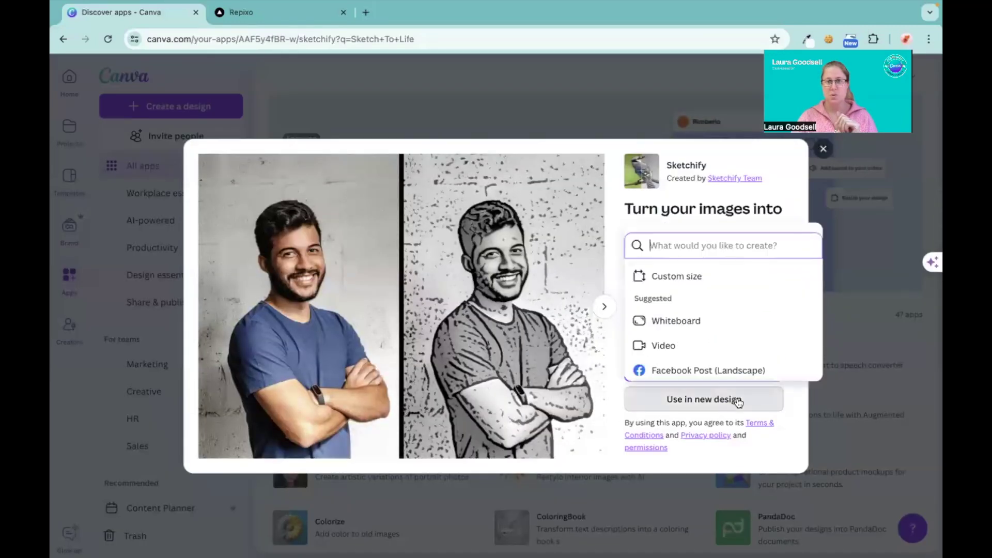
{"action": "scroll", "coordinate": [710, 365], "scroll_direction": "down", "scroll_amount": 2}
{"action": "left_click", "coordinate": [709, 355]}
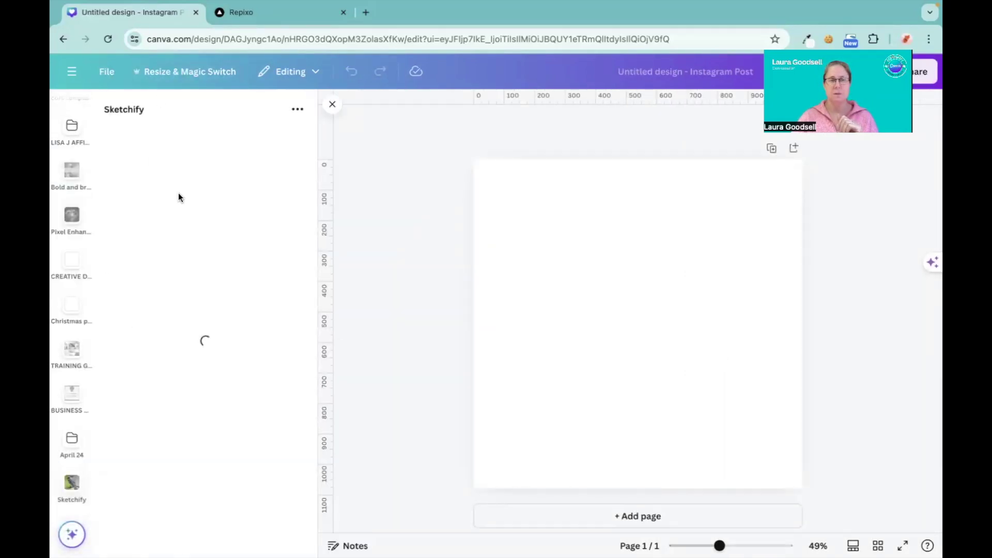
Upload the forest image from Downloads to Sketchify, producing a grey sketch on the page
{"action": "left_click", "coordinate": [204, 186]}
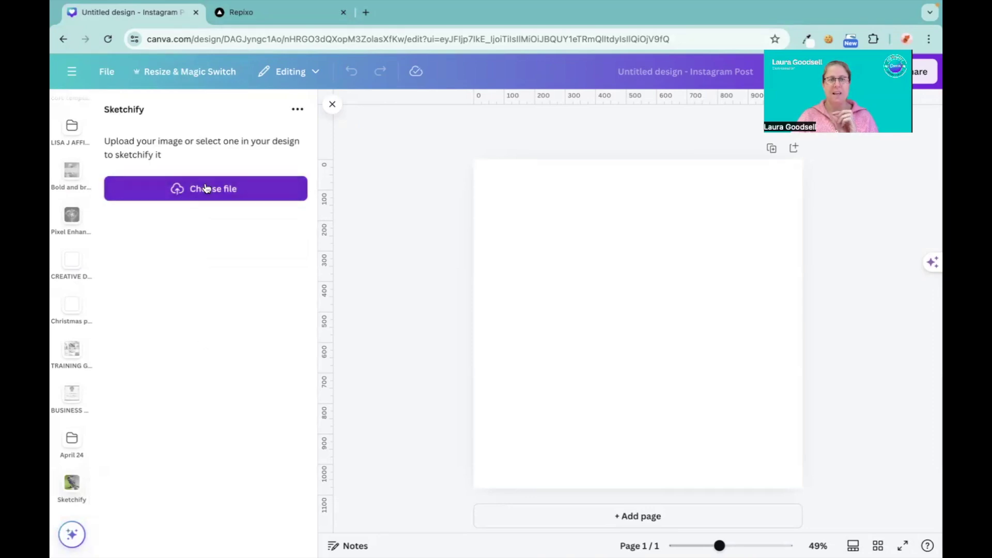
{"action": "scroll", "coordinate": [561, 318], "scroll_direction": "down", "scroll_amount": 5}
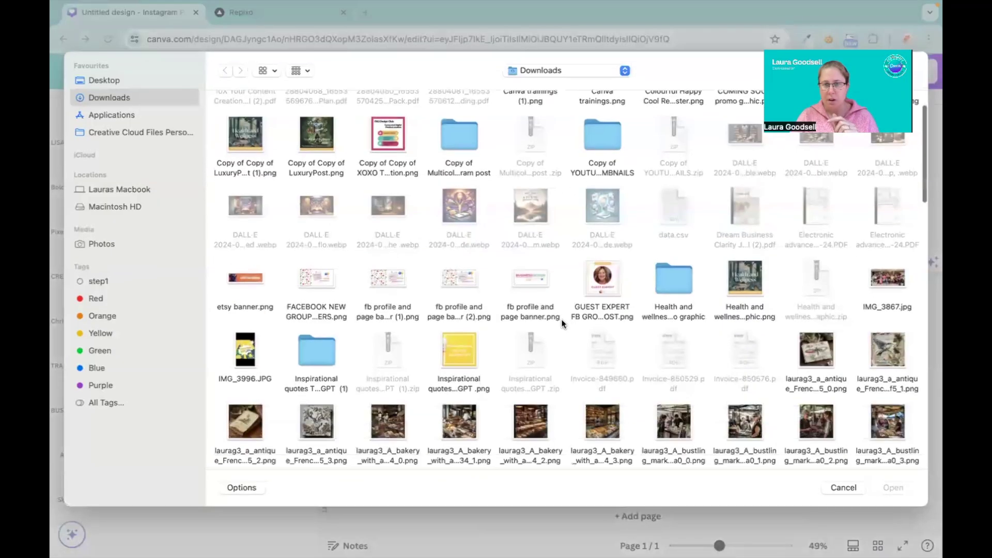
{"action": "scroll", "coordinate": [561, 318], "scroll_direction": "down", "scroll_amount": 2}
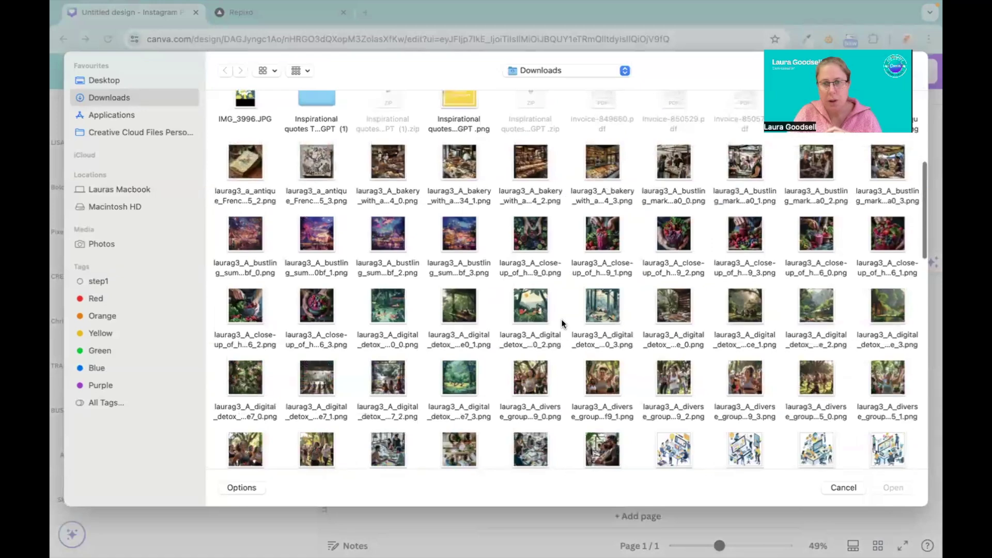
{"action": "left_click", "coordinate": [526, 305]}
{"action": "left_click", "coordinate": [892, 484]}
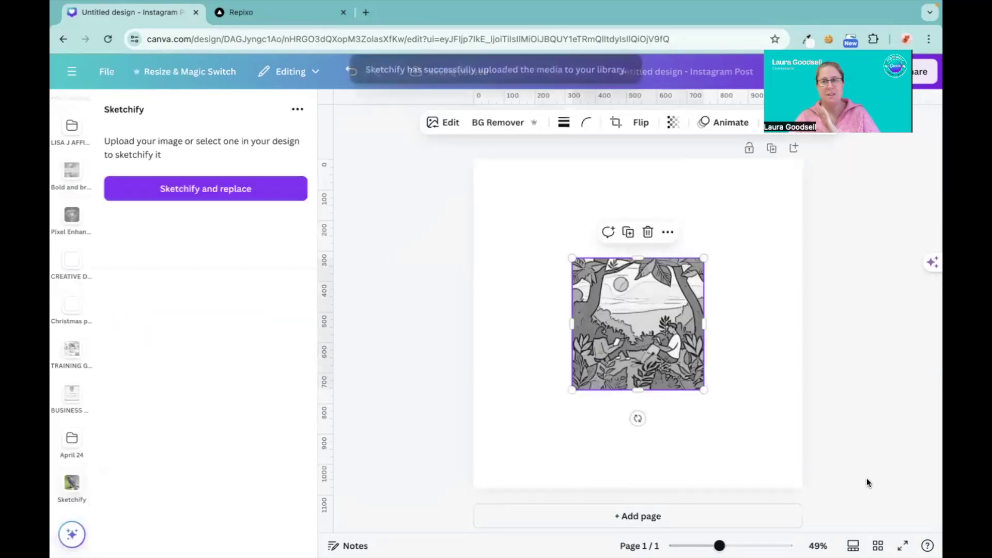
Set the grey forest sketch image as the page background
{"action": "right_click", "coordinate": [666, 328]}
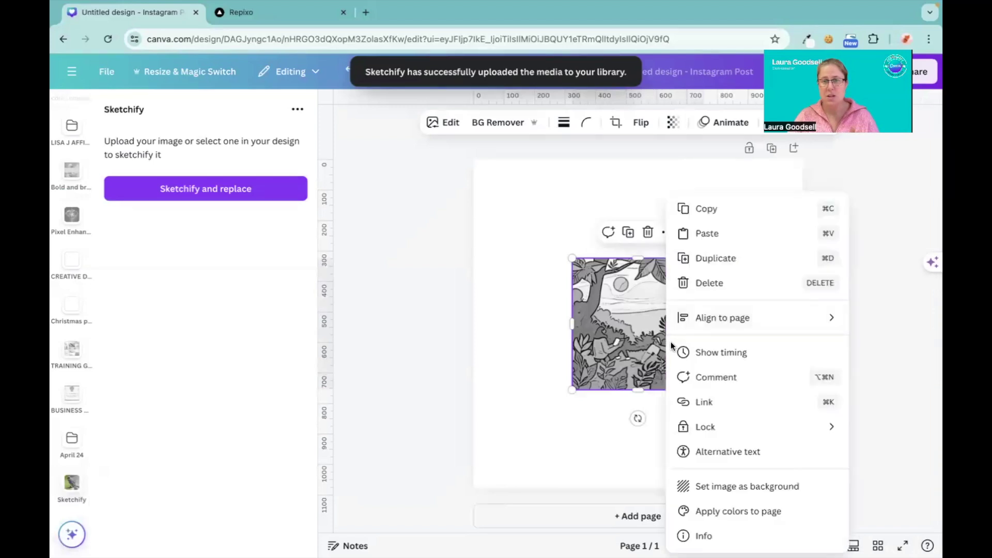
{"action": "left_click", "coordinate": [731, 495]}
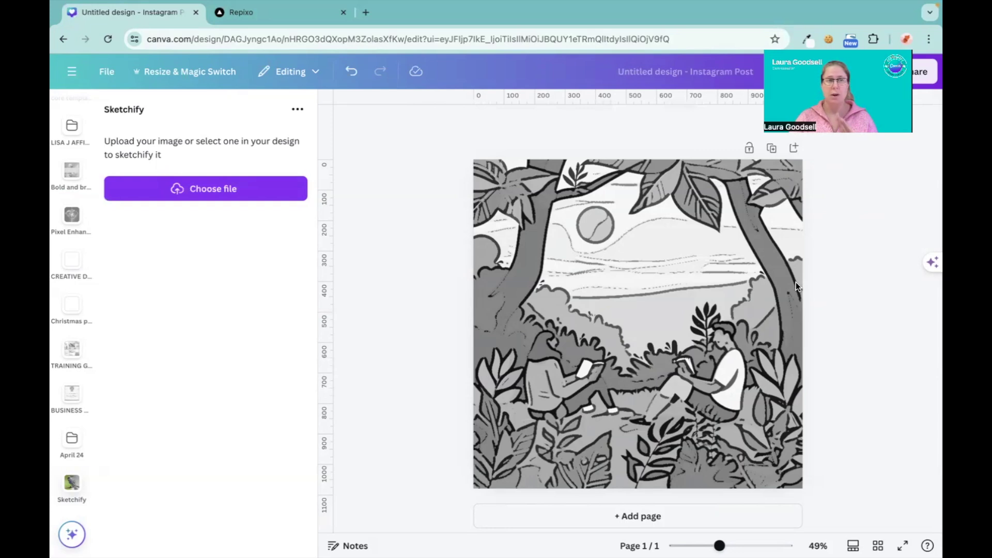
Go back home to the Apps directory and search 'sketch', picking the Sketch To Life suggestion
{"action": "left_click", "coordinate": [72, 71]}
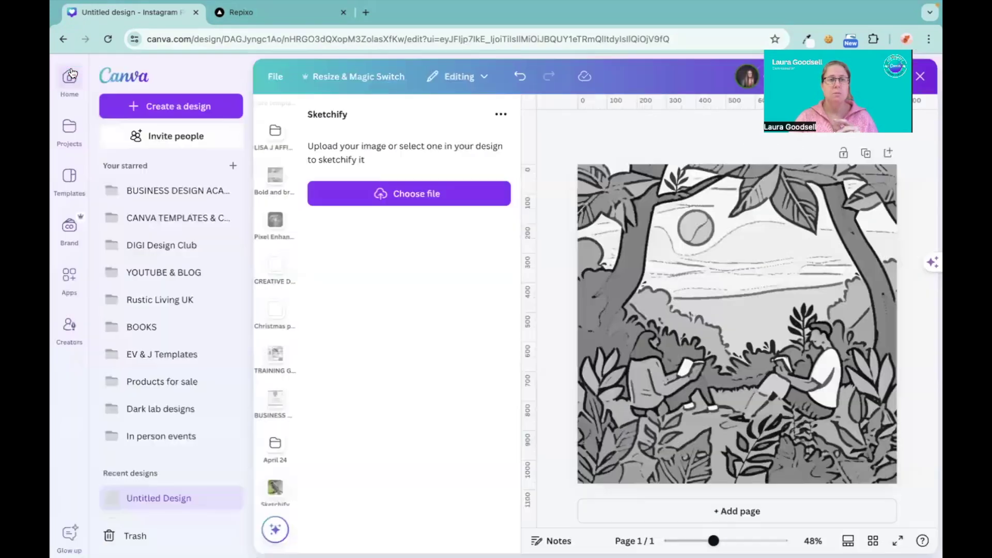
{"action": "left_click", "coordinate": [72, 74]}
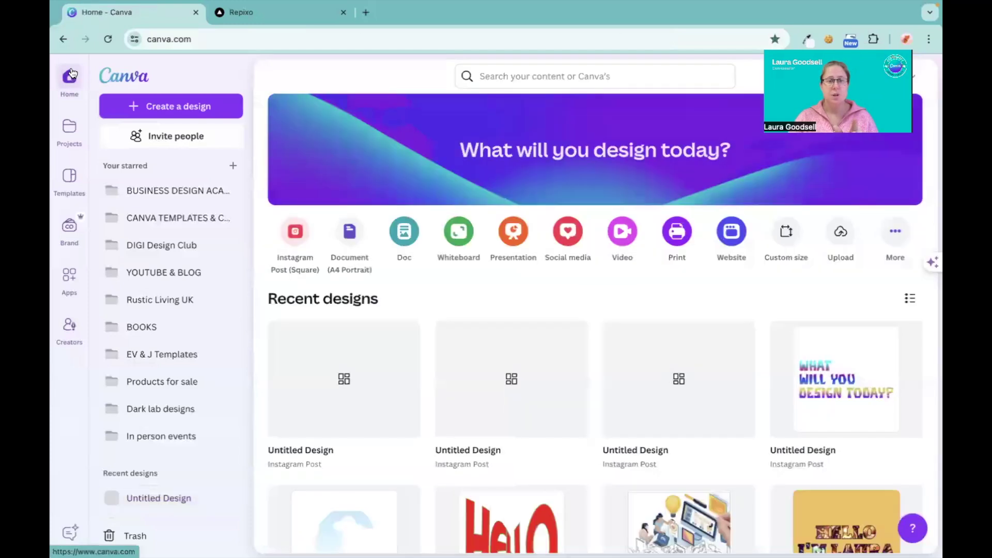
{"action": "left_click", "coordinate": [69, 275]}
{"action": "left_click", "coordinate": [317, 317]}
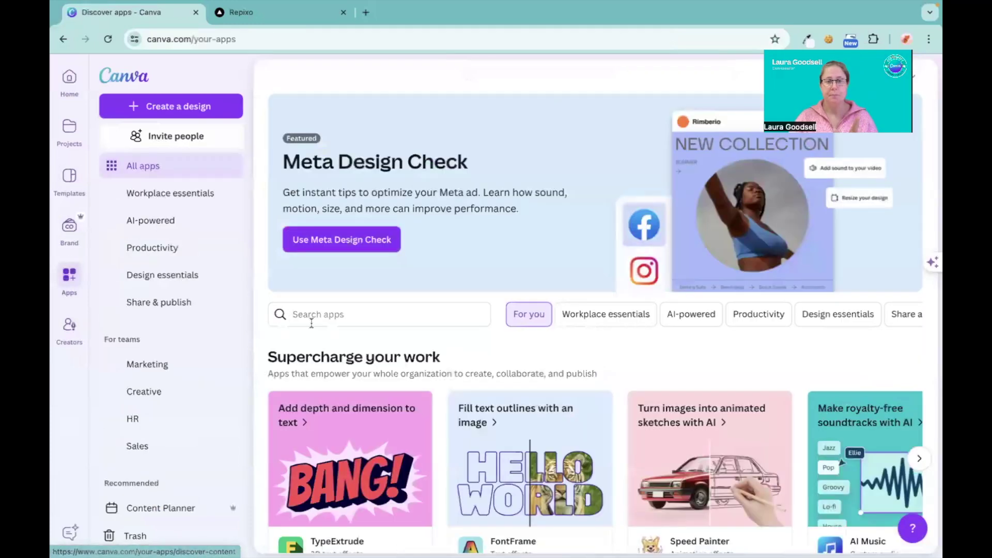
{"action": "type", "text": "sketch"}
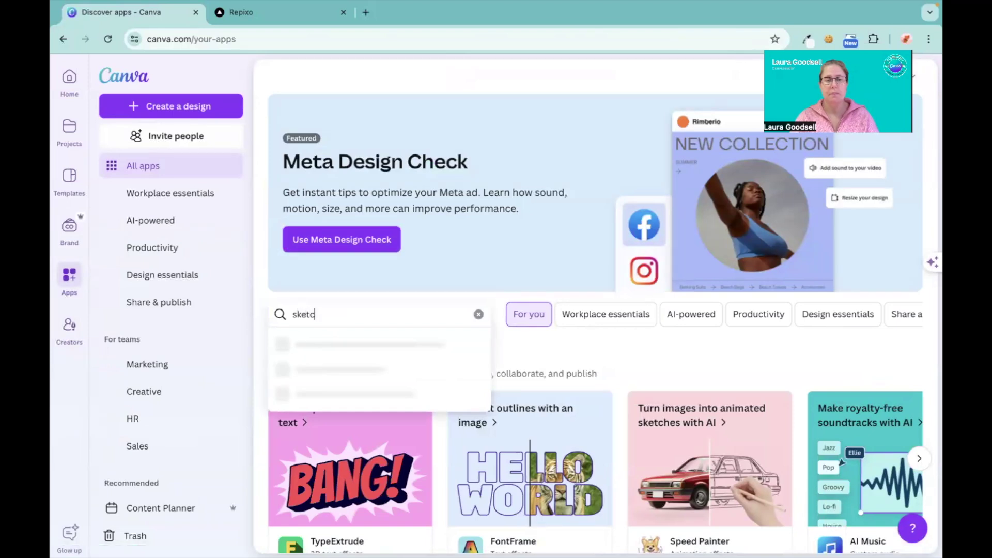
{"action": "left_click", "coordinate": [327, 371]}
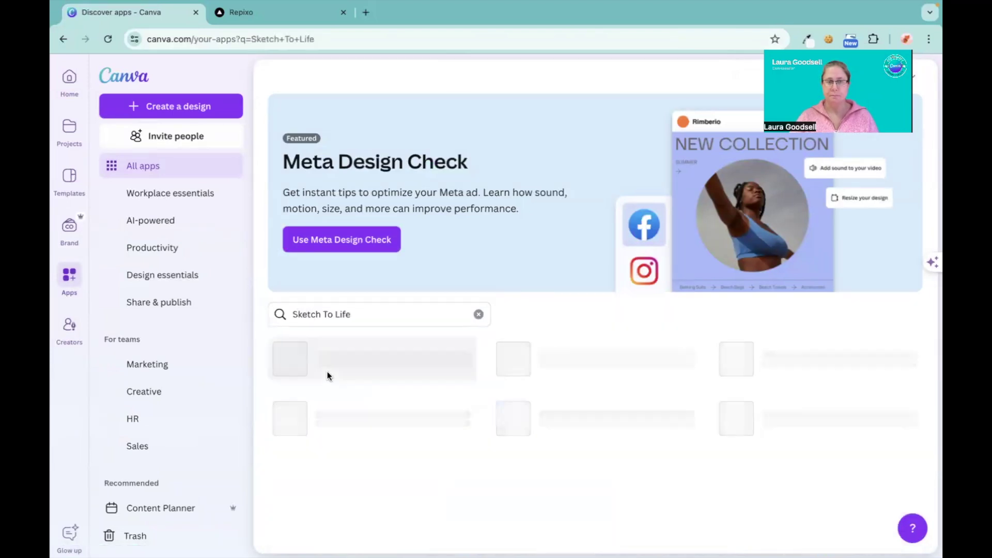